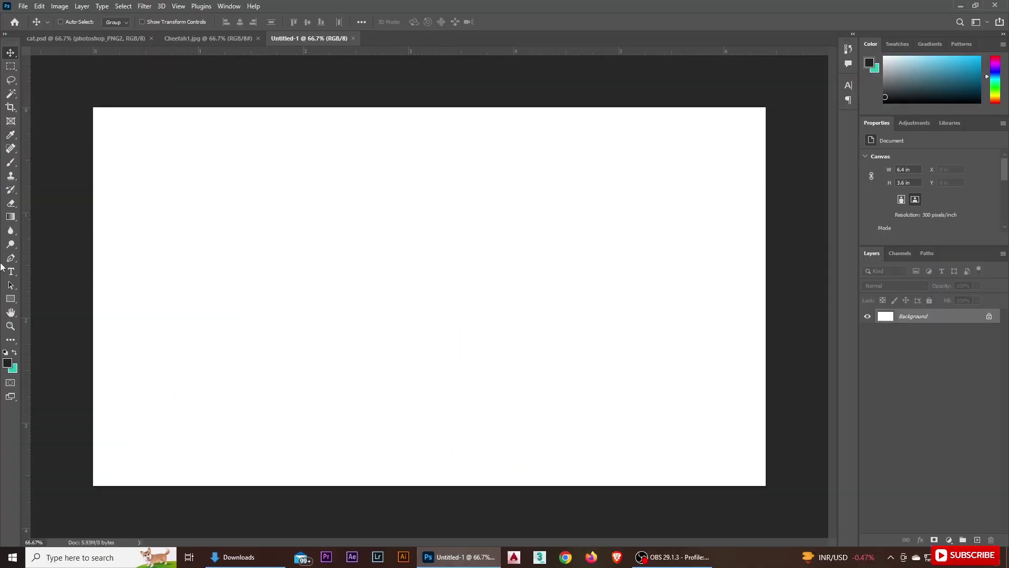
Type the word CAT near the centre of the canvas.
left_click(11, 272)
left_click(350, 302)
type("C")
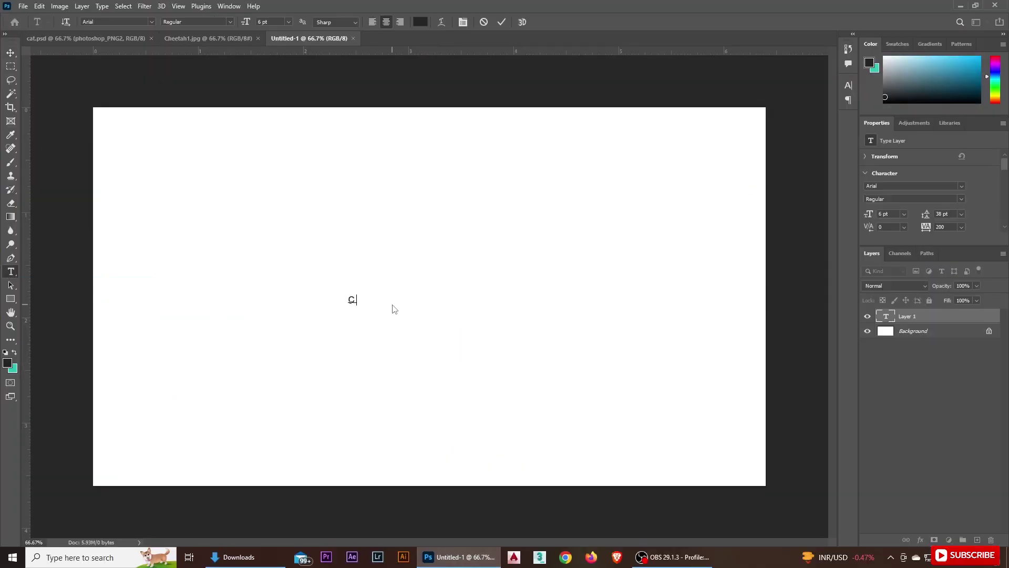
type("AT")
left_click(501, 22)
Set CAT to Barlow Condensed ExtraBold, 150 pt, with tracking 0.
left_click(847, 86)
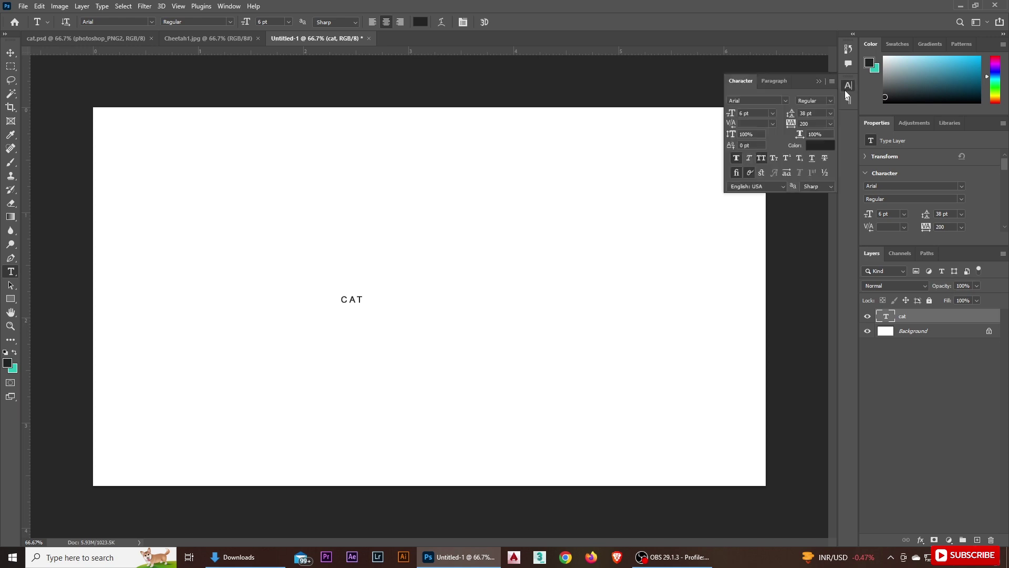
left_click(766, 101)
type("bar")
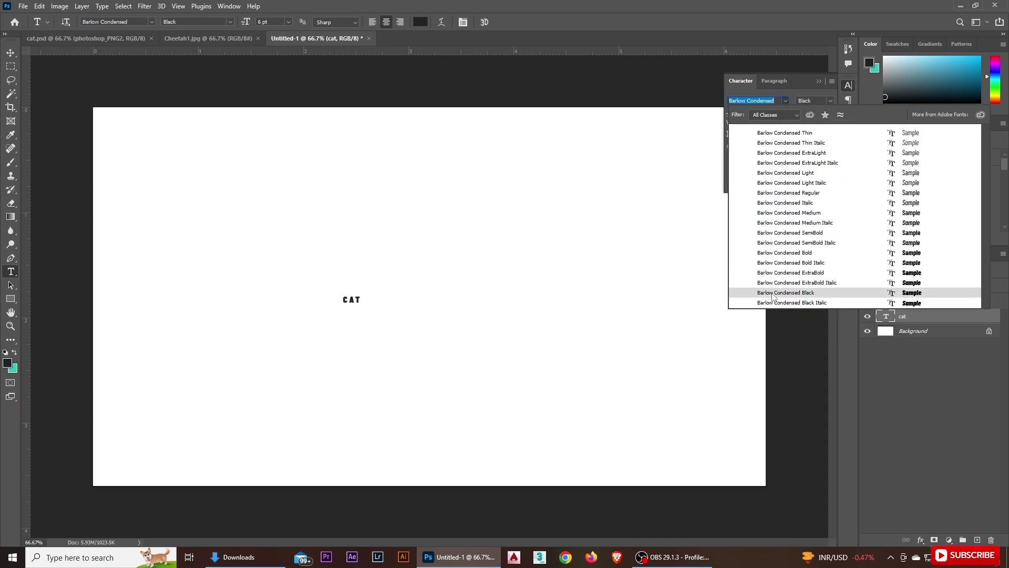
left_click(784, 272)
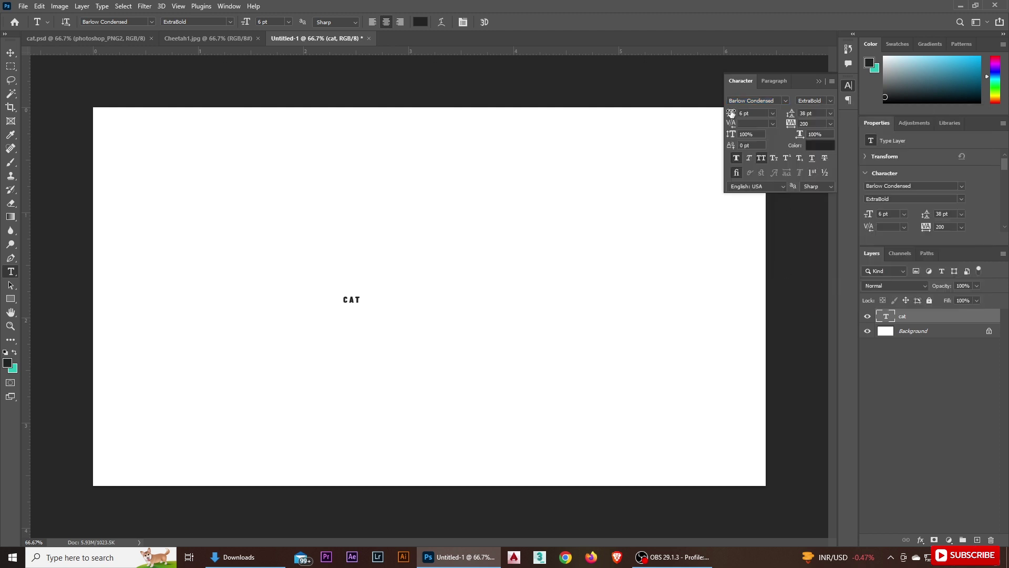
mouse_move(731, 113)
left_mouse_down()
mouse_move(778, 113)
mouse_move(799, 146)
left_mouse_up()
type("0")
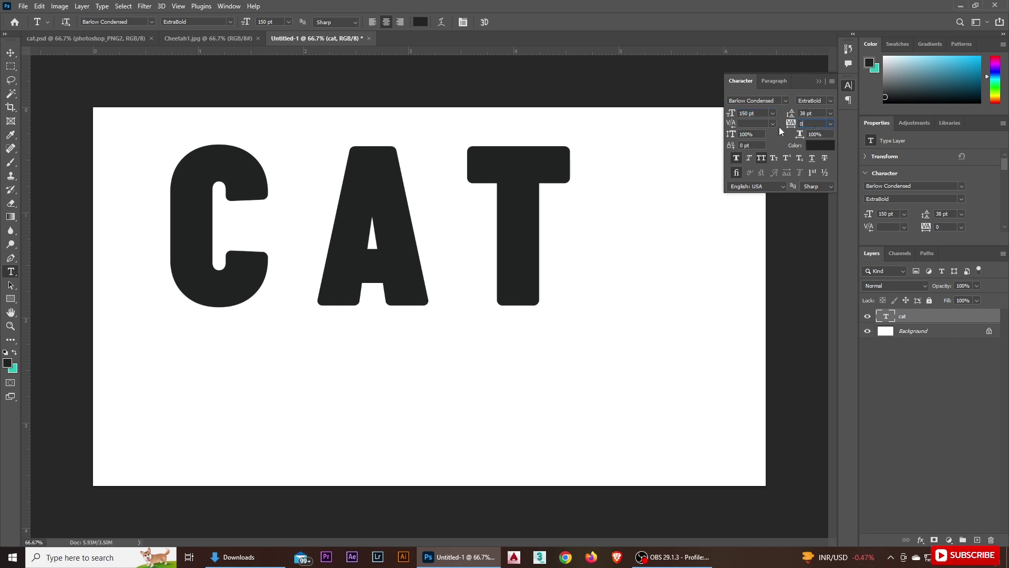
key("Return")
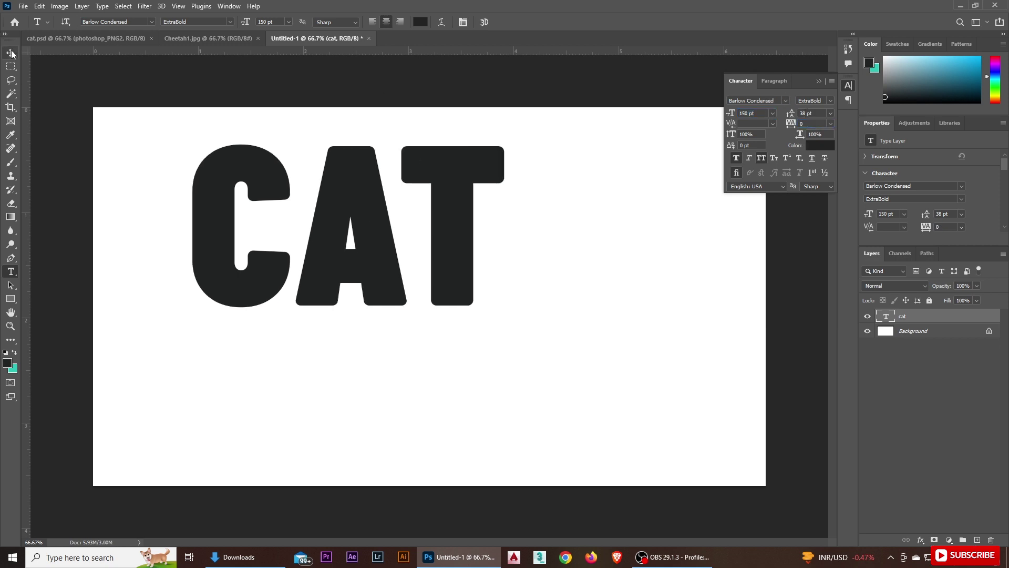
Centre CAT horizontally and vertically on the Background layer.
left_click(11, 53)
left_click(936, 331, "shift")
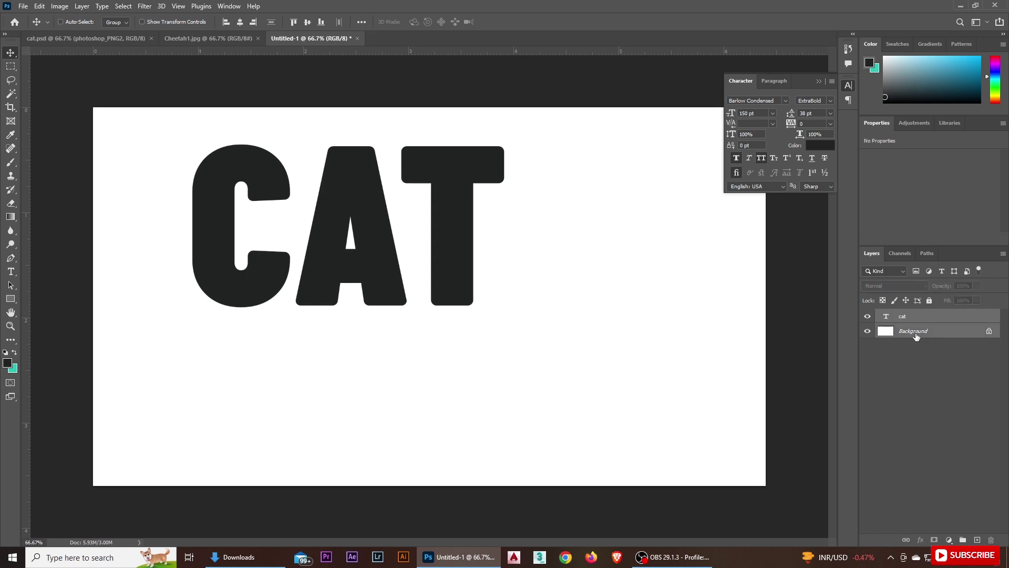
left_click(239, 22)
left_click(307, 22)
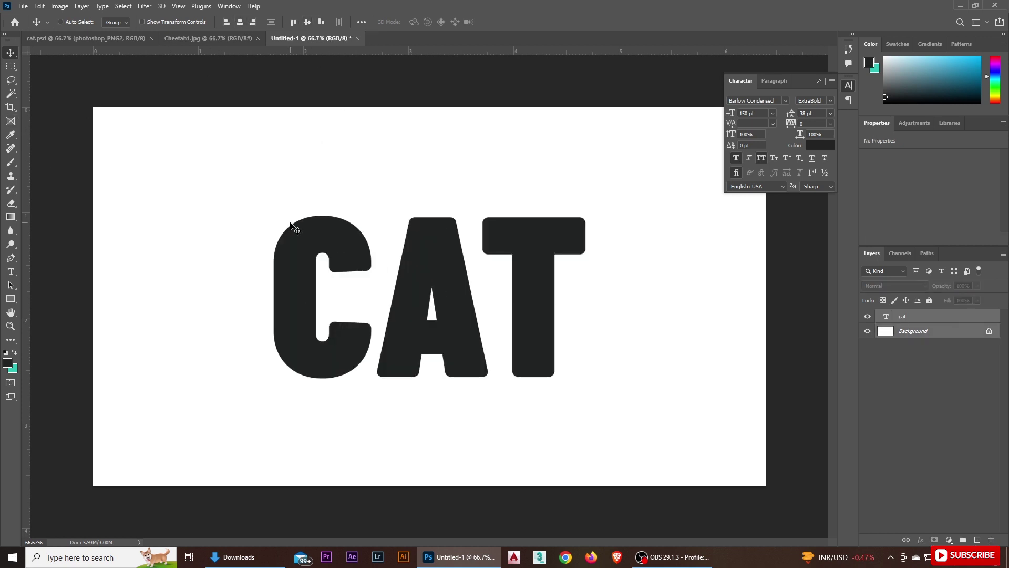
left_click(818, 82)
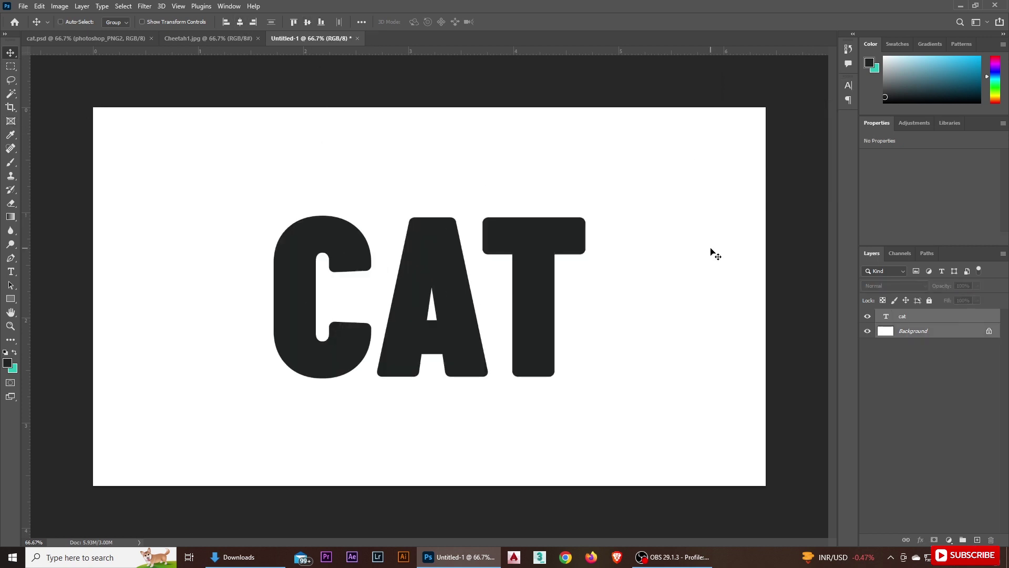
left_click(920, 374)
Bring Cheetah1.jpg into the CAT document, flip it horizontally and set 56% opacity.
left_click(215, 39)
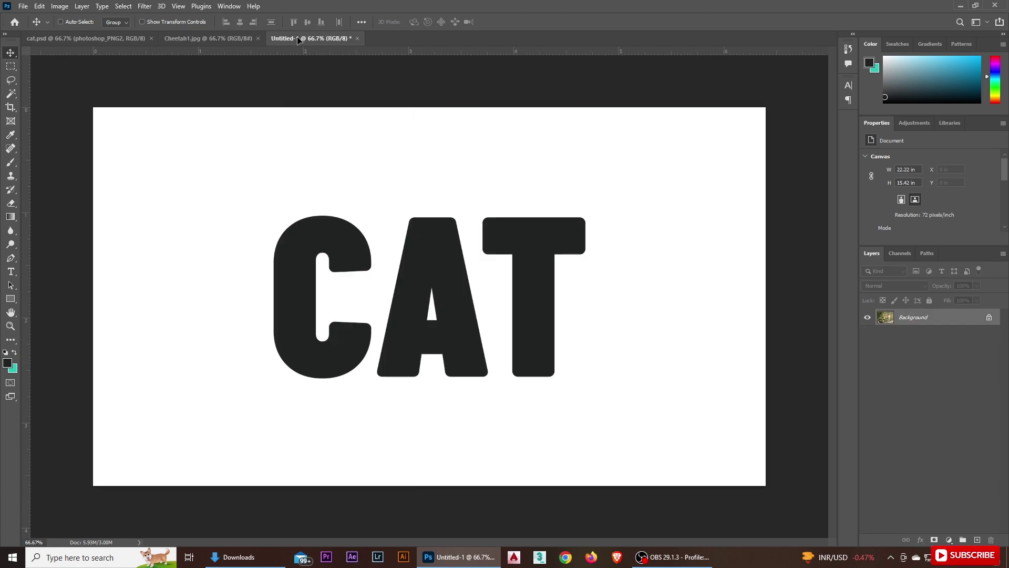
left_click_drag(294, 63, 391, 277)
key("ctrl+t")
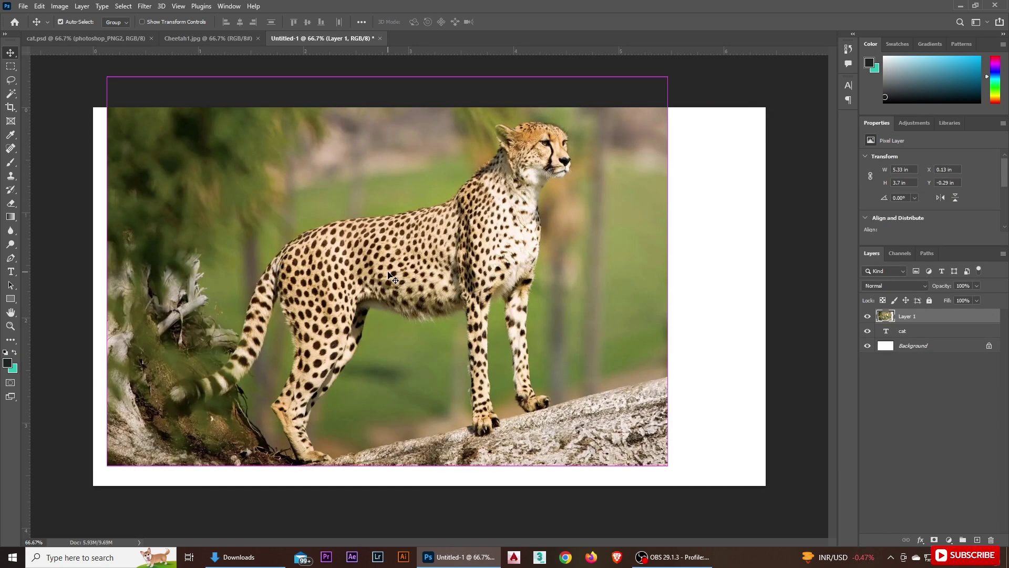
right_click(389, 272)
left_click(428, 480)
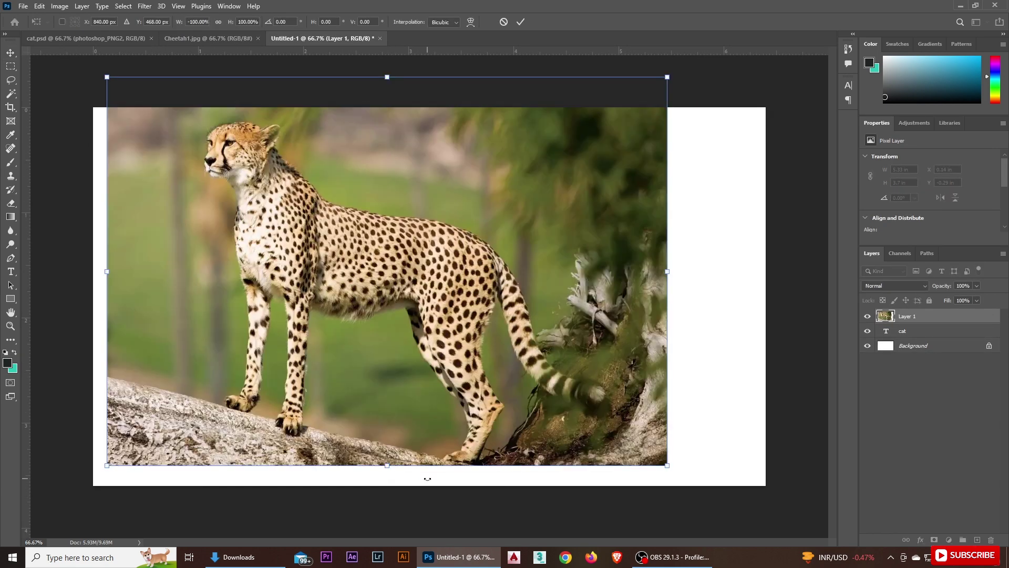
left_click(521, 23)
left_click_drag(941, 290, 917, 290)
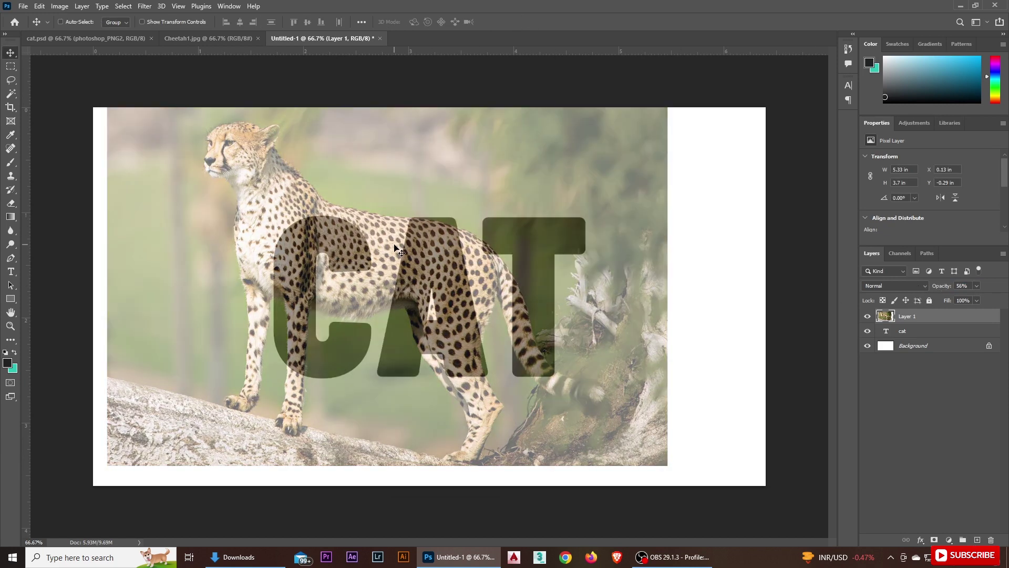
Shrink and position the cheetah photo so it sits over the CAT letters.
key("ctrl+t")
left_click_drag(667, 77, 520, 179)
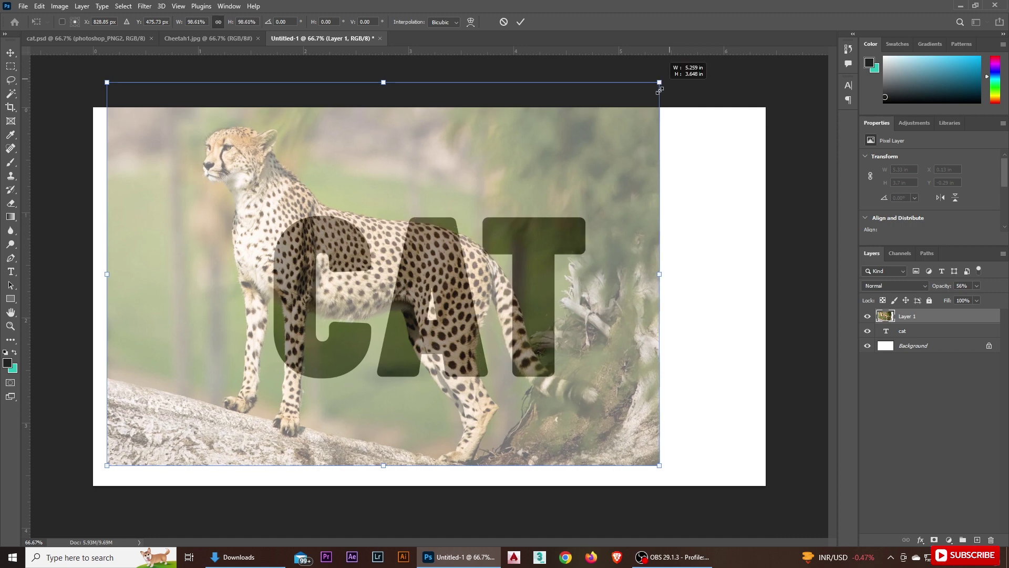
left_click_drag(343, 340, 477, 288)
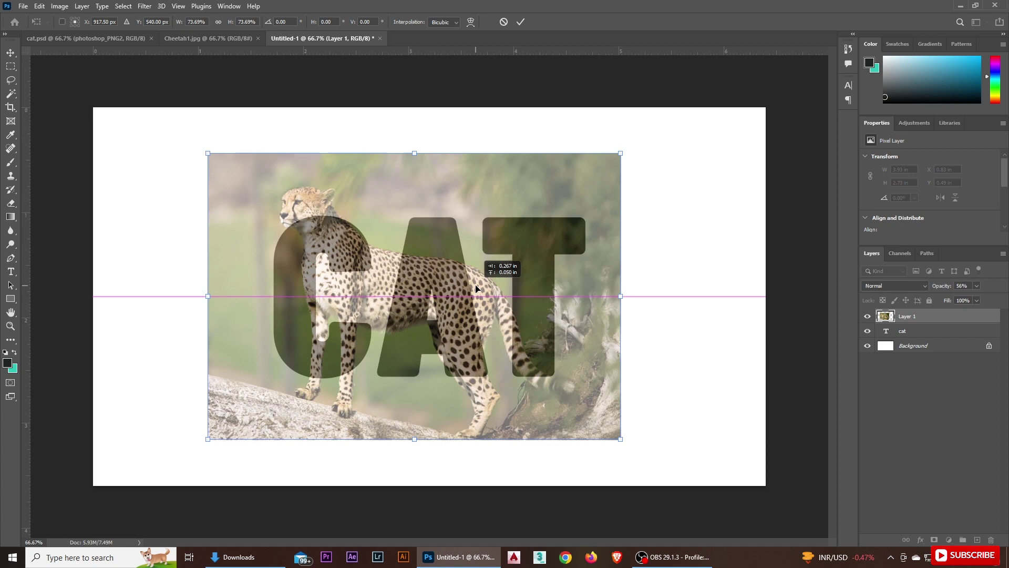
left_click_drag(476, 286, 458, 271)
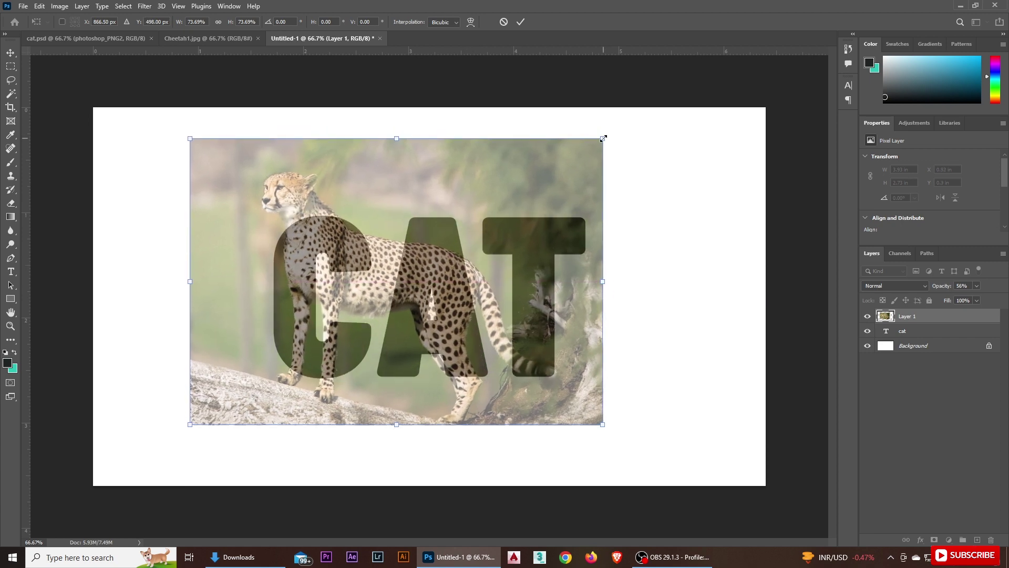
left_click_drag(603, 138, 558, 169)
mouse_move(431, 299)
left_mouse_down()
mouse_move(443, 282)
mouse_move(436, 291)
left_mouse_up()
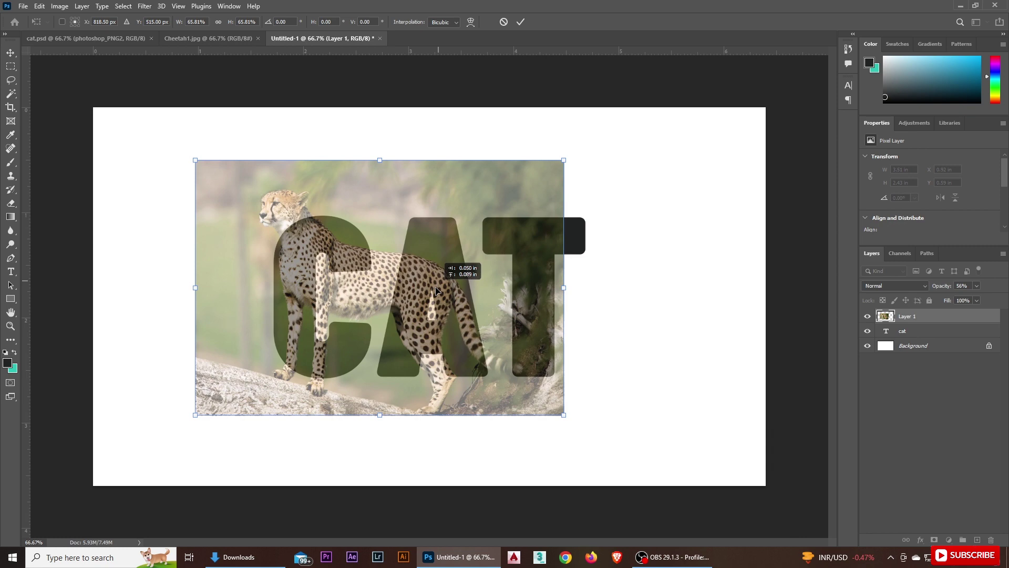
left_click(520, 21)
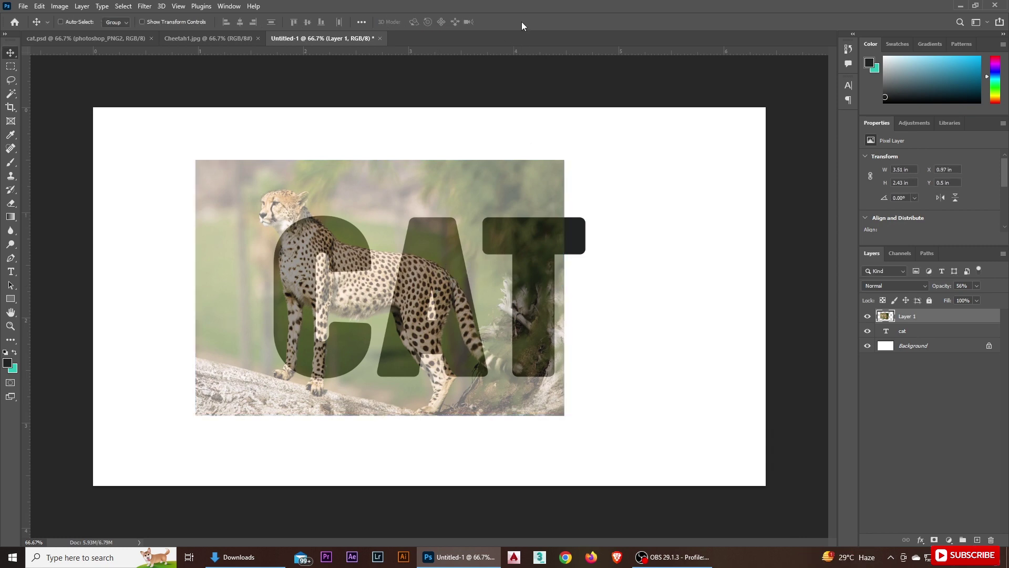
Restore the cheetah to 100% opacity, content-aware fill its right-edge gap, and clip it to CAT.
left_click_drag(962, 286, 996, 287)
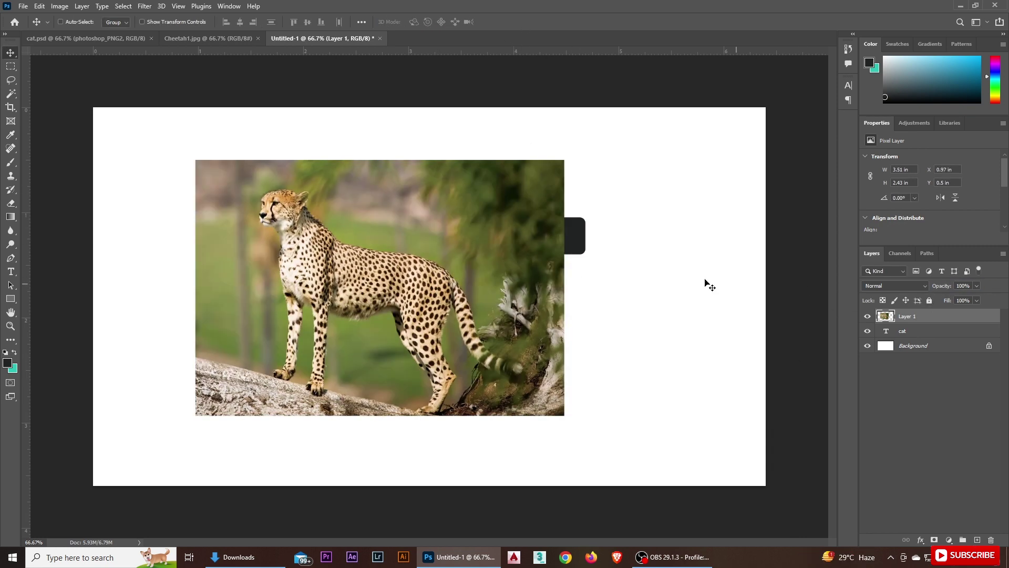
left_click(11, 65)
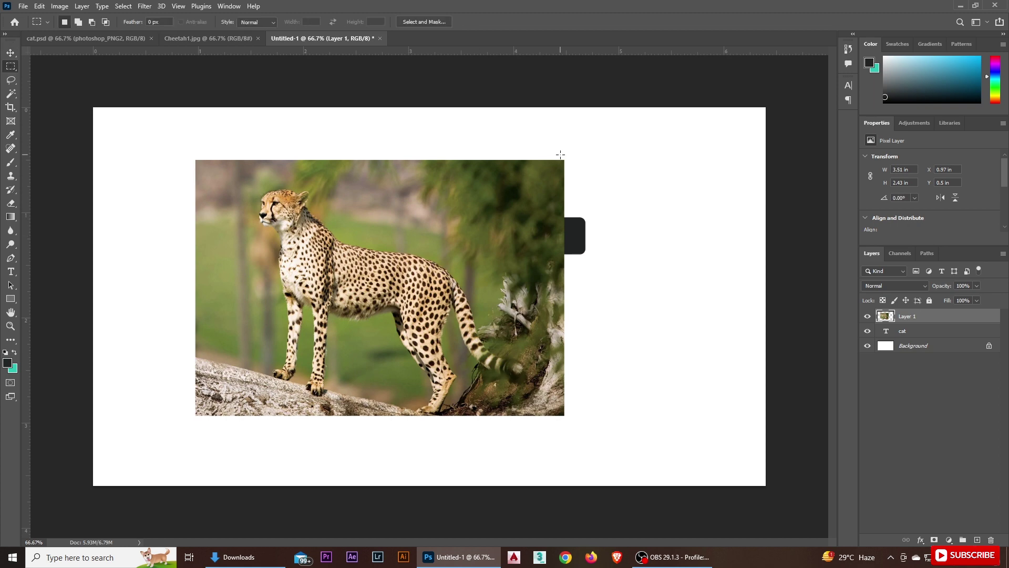
left_click_drag(559, 155, 599, 421)
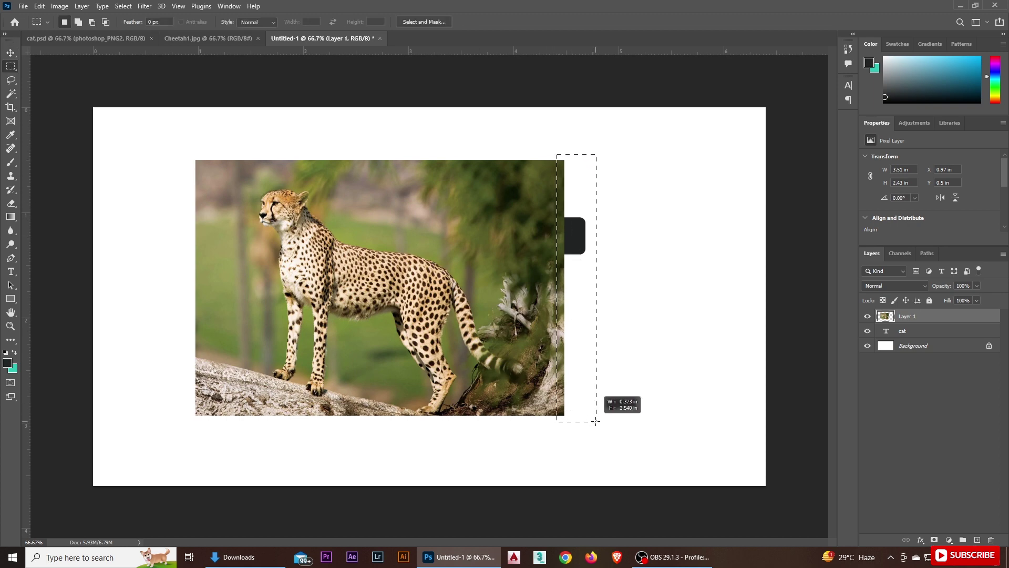
right_click(557, 421)
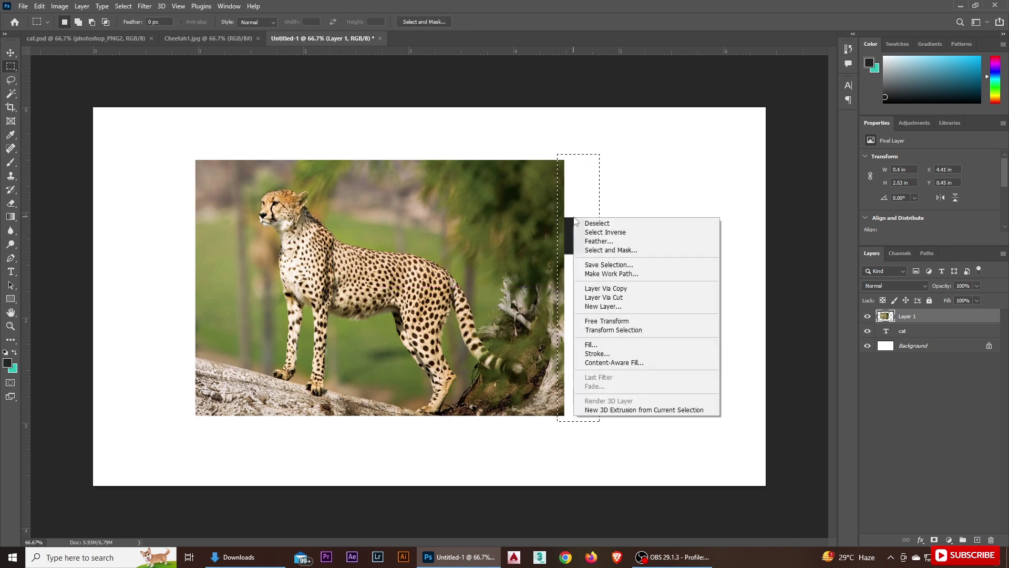
left_click(597, 343)
left_click(572, 163)
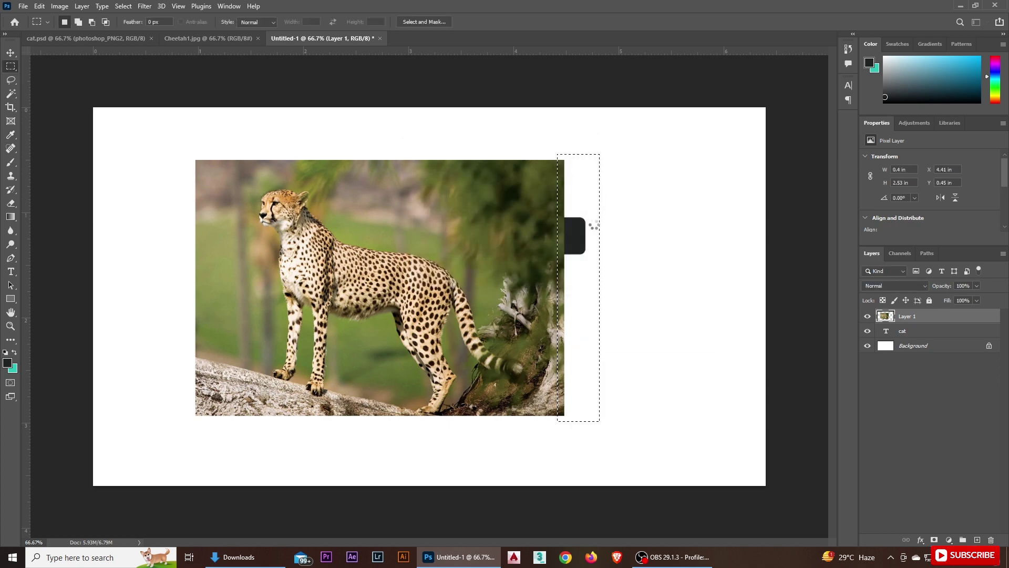
key("ctrl+d")
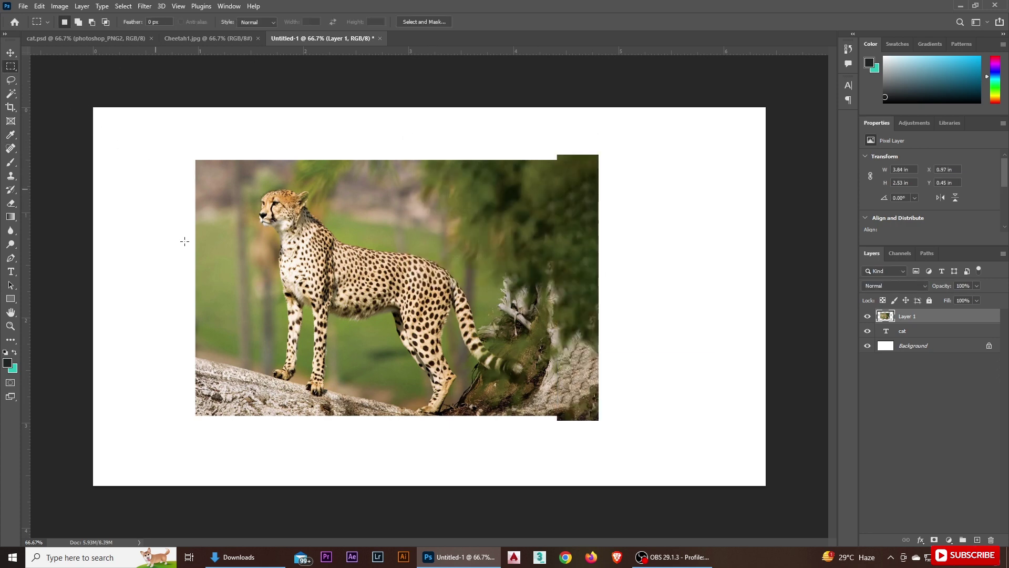
left_click(988, 324, "alt")
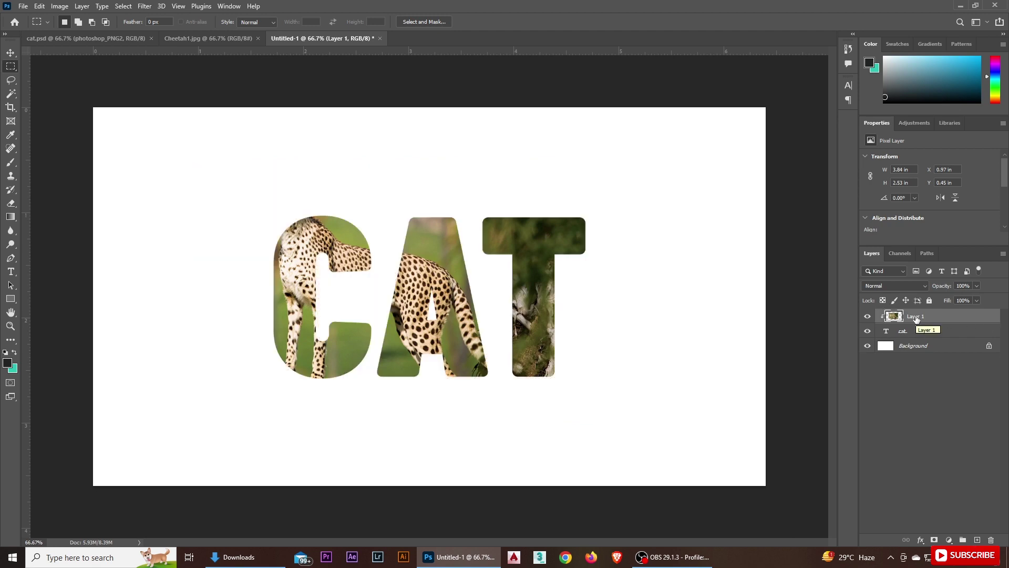
Duplicate the cheetah layer and remove the copy's background.
key("ctrl+j")
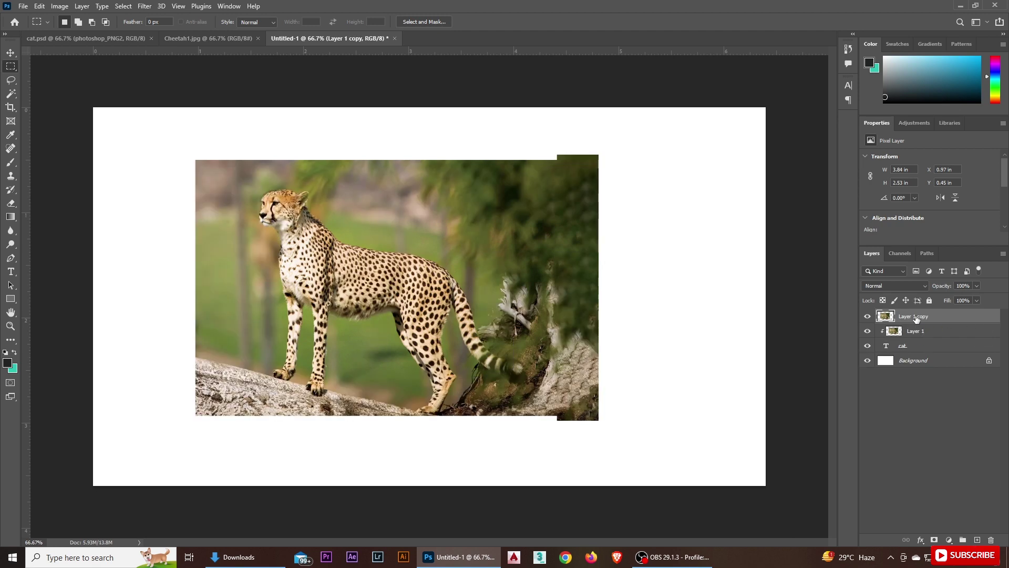
left_click_drag(1004, 172, 931, 206)
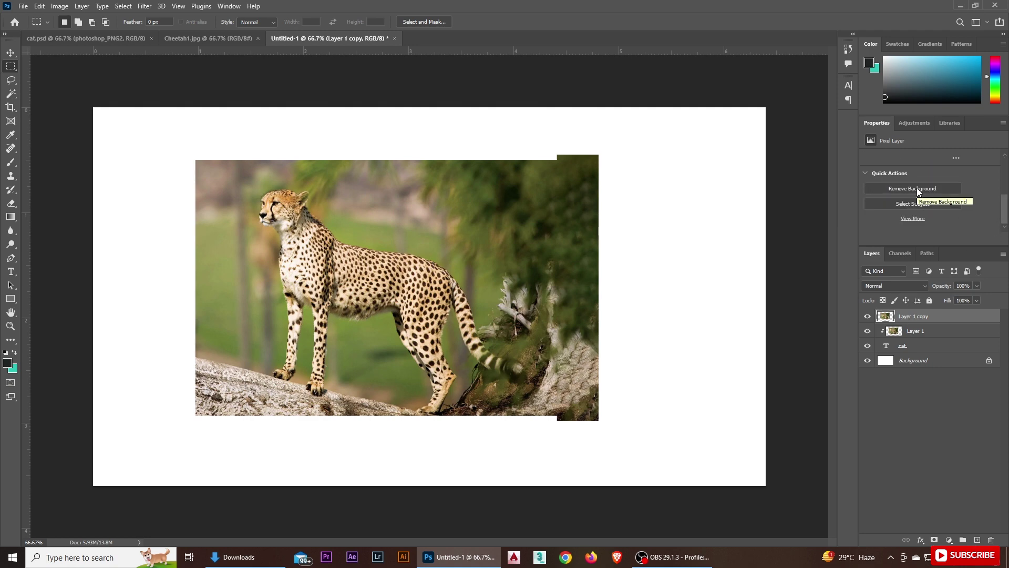
left_click(918, 189)
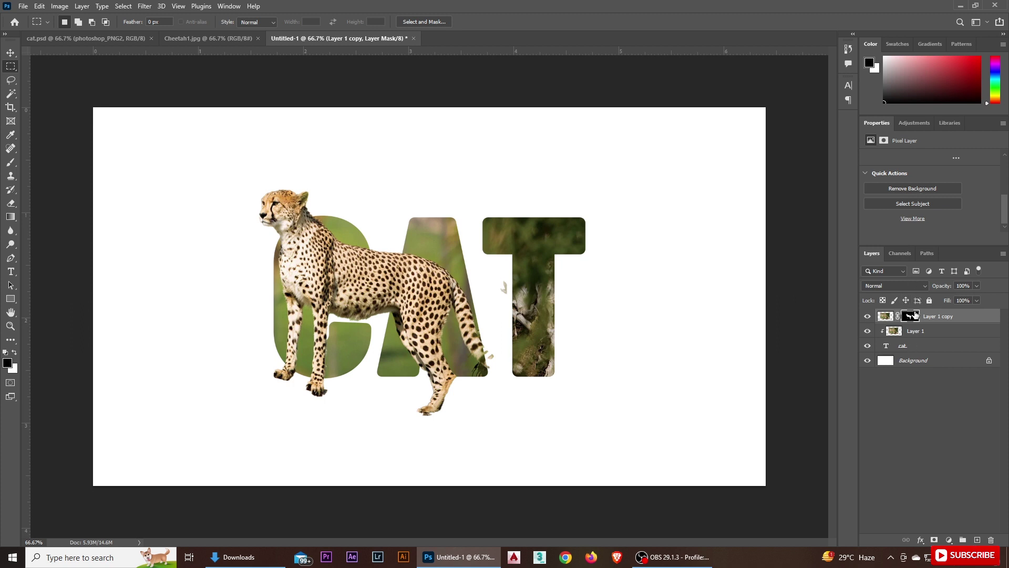
Paint black on the copy's mask with a 125 px Hard Round brush to hide the body.
left_click(11, 162)
left_click(76, 22)
left_click(63, 176)
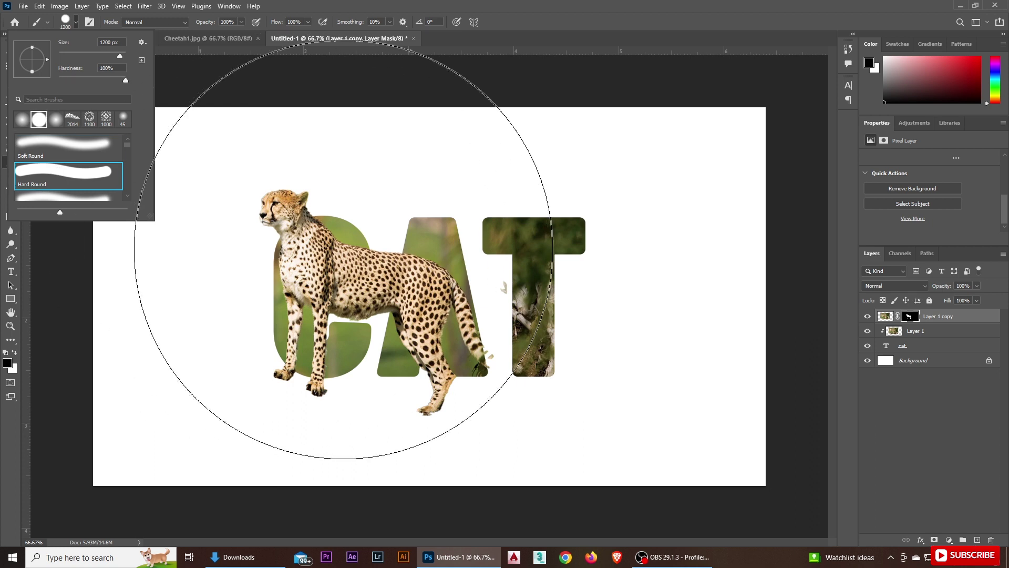
key("Escape")
key("bracketleft")
key("bracketleft")
key("bracketleft")
left_click_drag(389, 252, 326, 295)
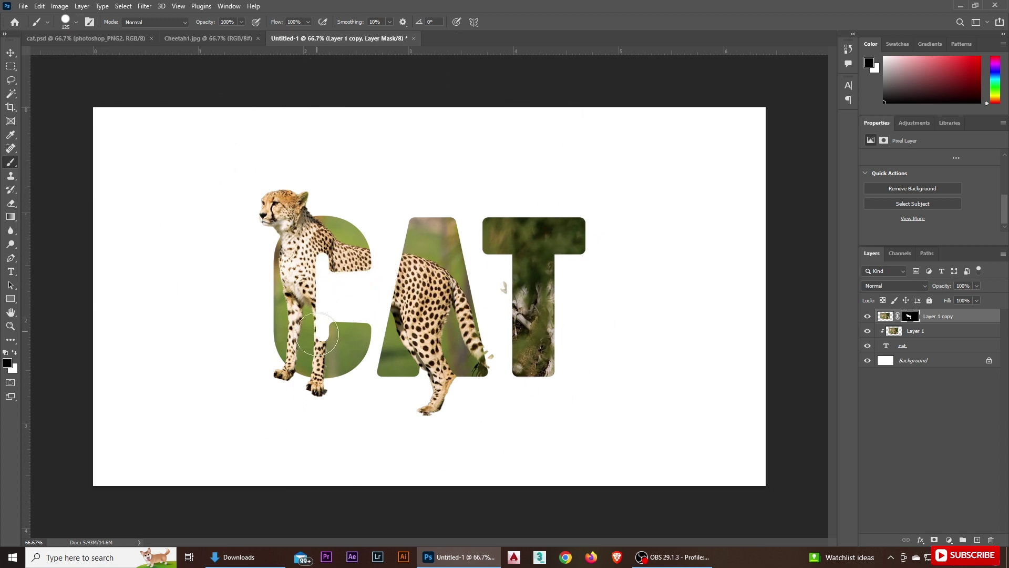
mouse_move(305, 389)
left_mouse_down()
mouse_move(425, 394)
mouse_move(430, 307)
left_mouse_up()
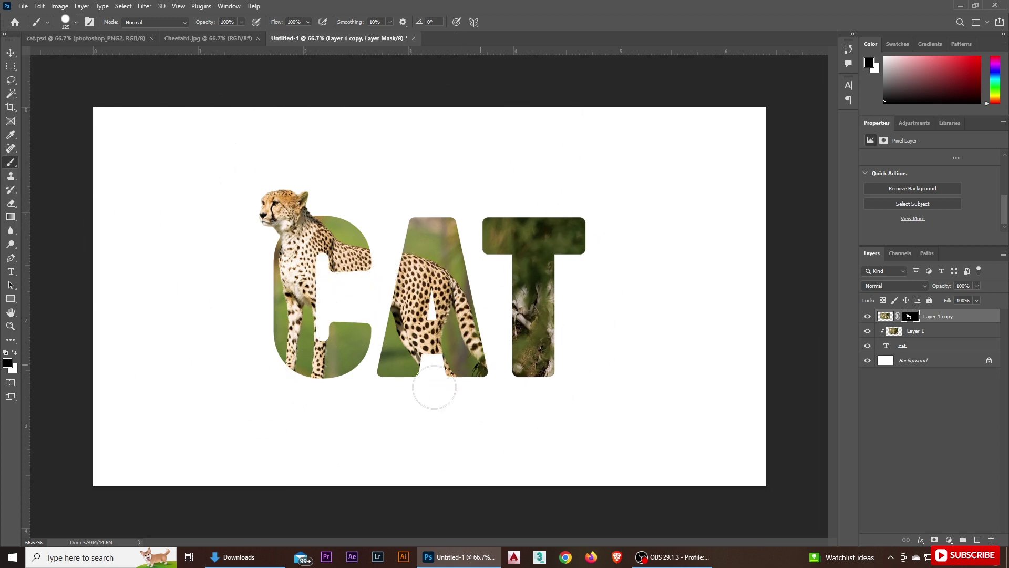
Duplicate the cat text layer and put the original into Group 1.
left_click(920, 351)
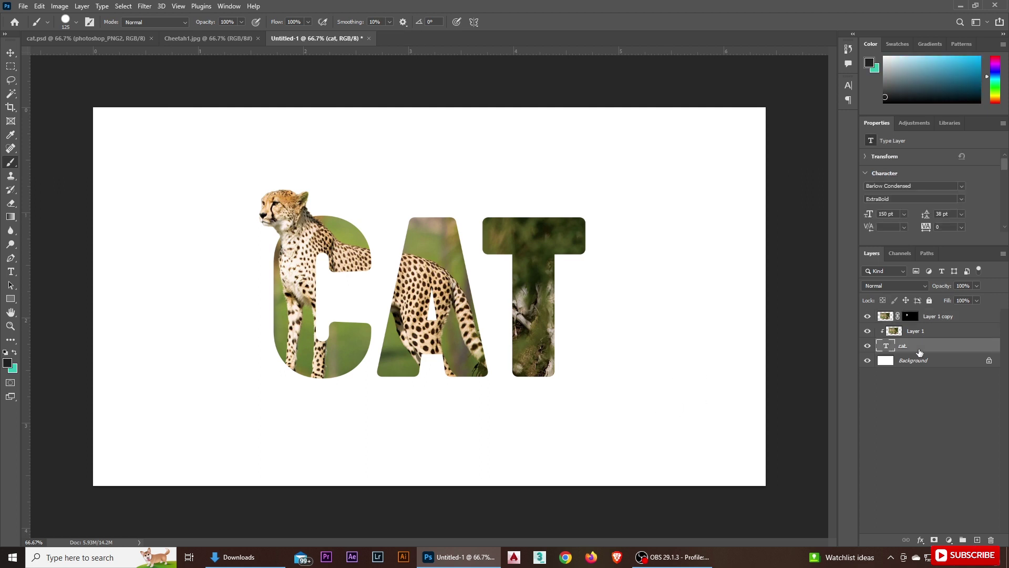
key("ctrl+j")
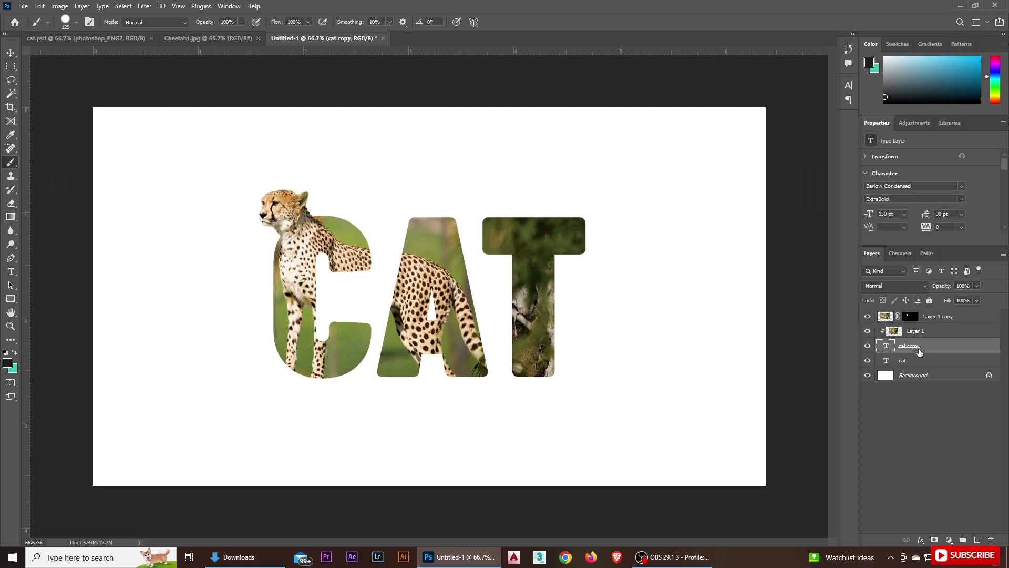
left_click(913, 362)
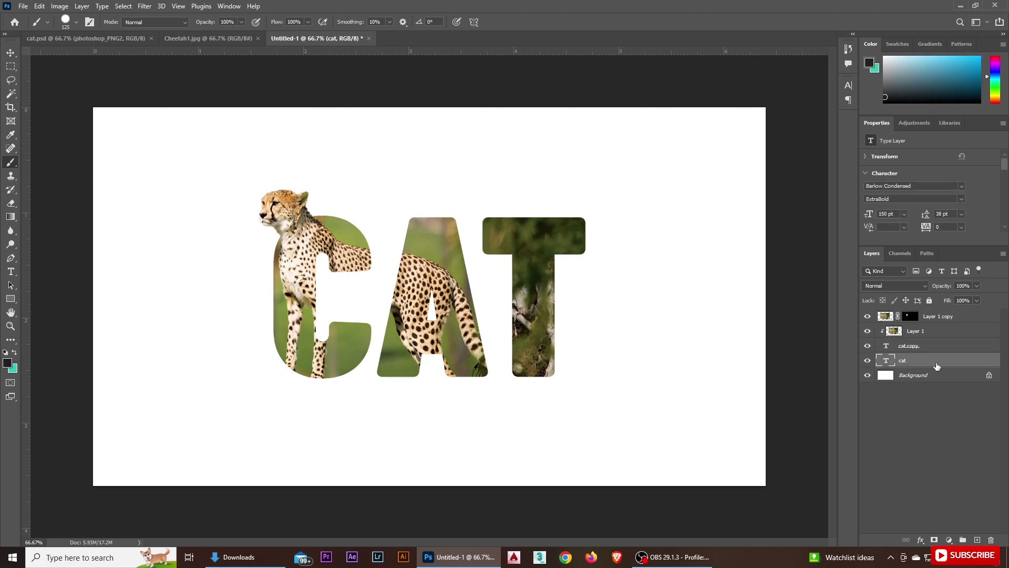
key("ctrl+g")
Stack right-nudged copies of the cat text inside the group to build the extrusion.
left_click(931, 375)
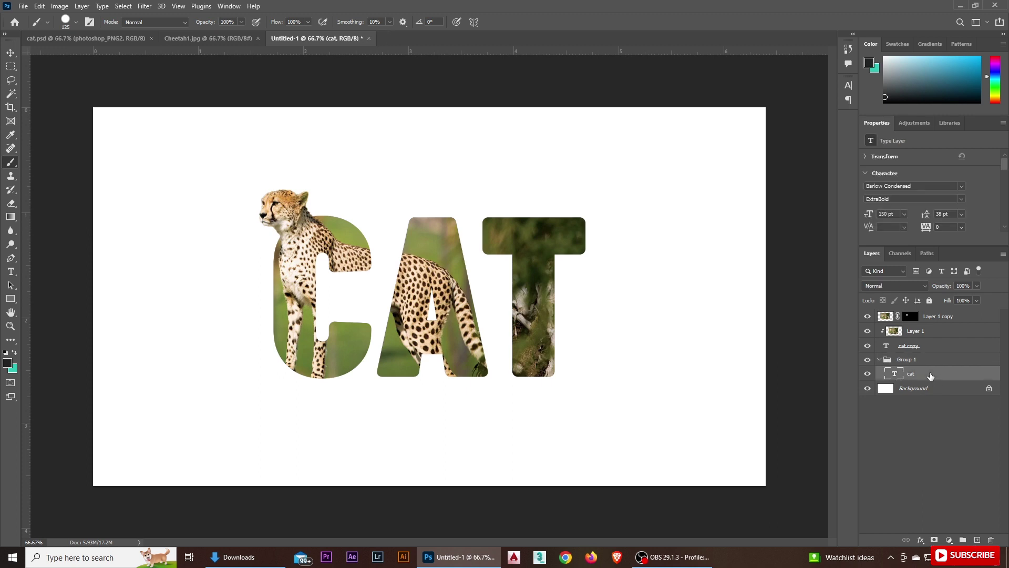
key("ctrl+j")
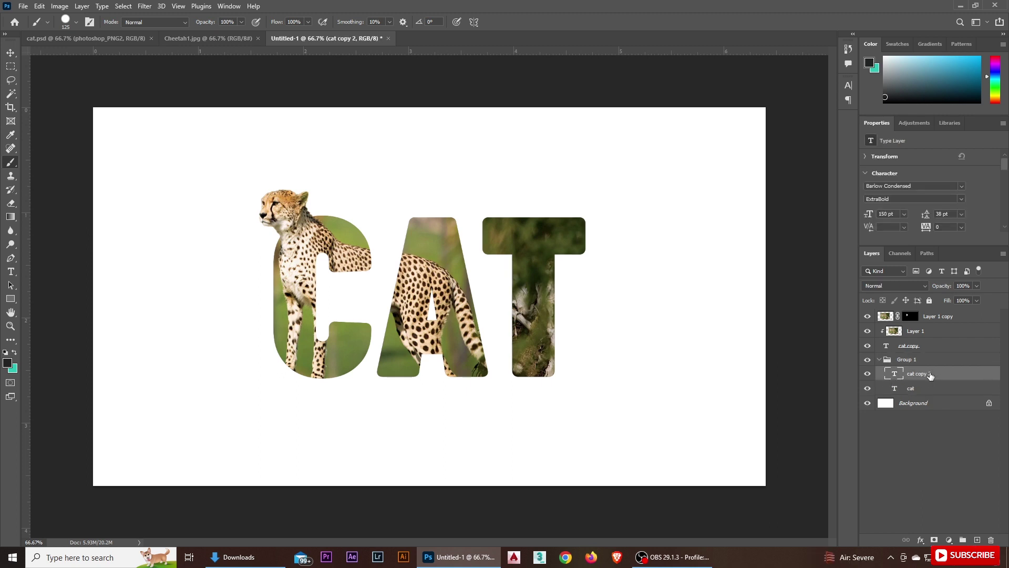
key("v")
key("alt+Right")
key("alt+Right")
key("alt+Right")
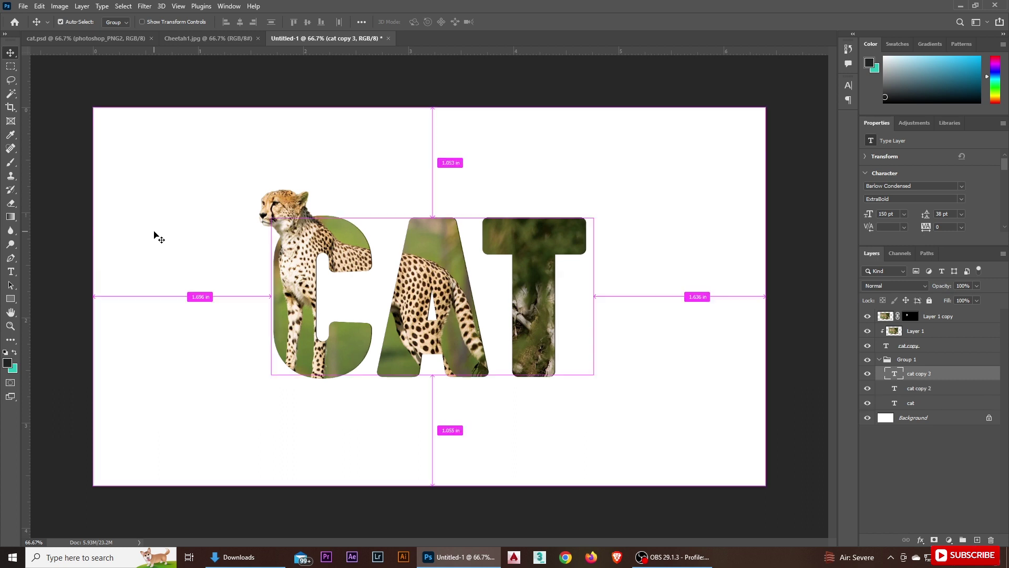
key("alt+Right")
key("alt+Right")
key("alt+Right")
key("alt+Right")
key("alt+Right")
key("alt+Right")
key("alt+Right")
key("alt+Right")
key("alt+Right")
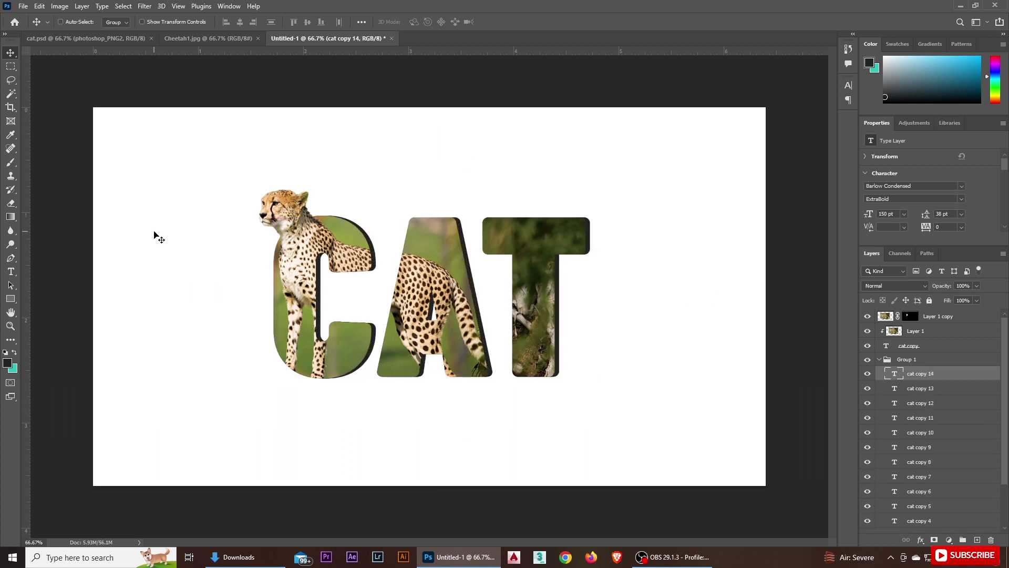
key("alt+Right")
key("alt+Right")
key("alt+Right")
key("alt+Right")
key("alt+Right")
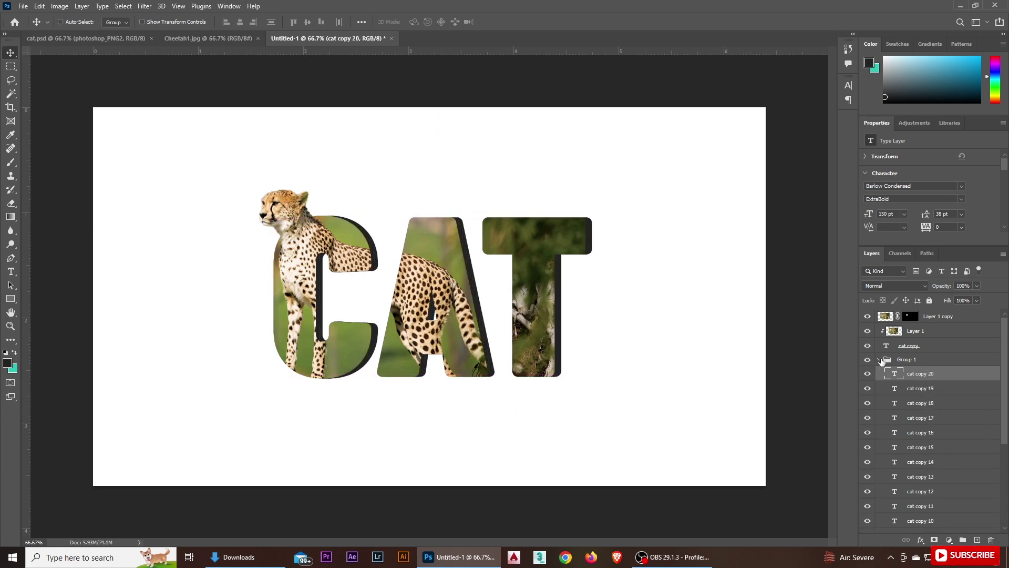
Duplicate cheetah Layer 1, move the copy above Group 1 and clip it to the group.
left_click(880, 360)
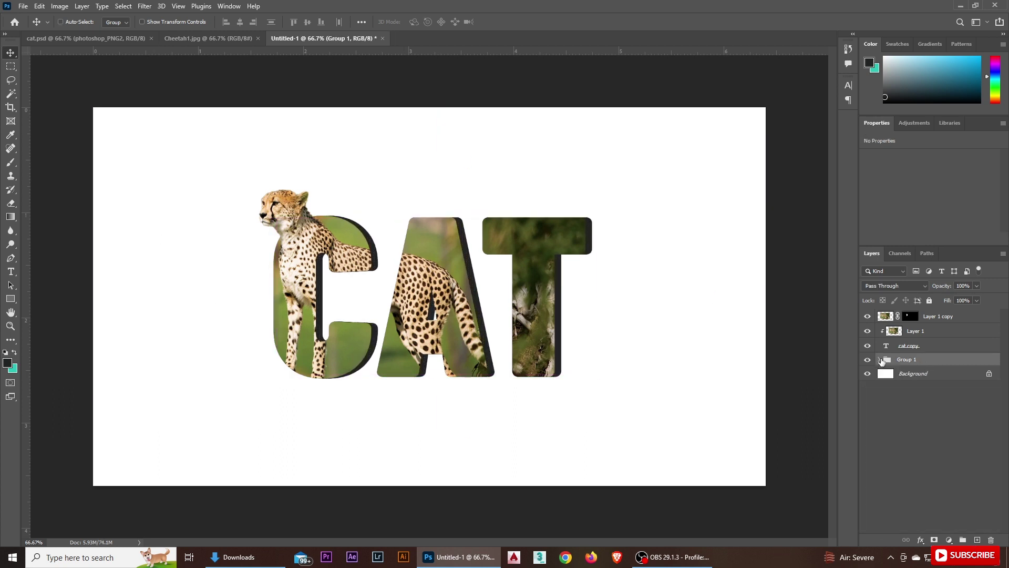
left_click(934, 333)
key("ctrl+j")
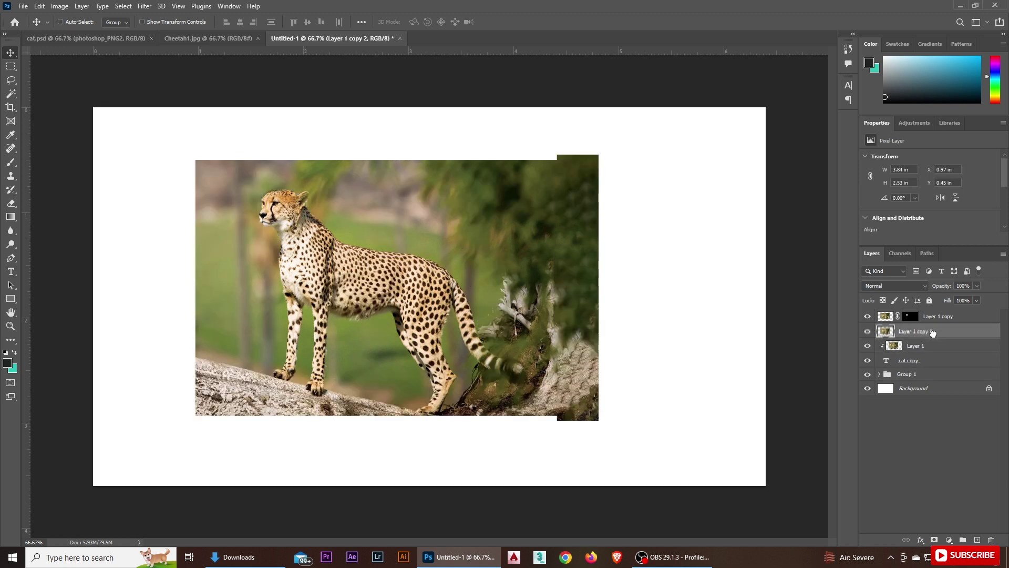
left_click_drag(934, 331, 929, 373)
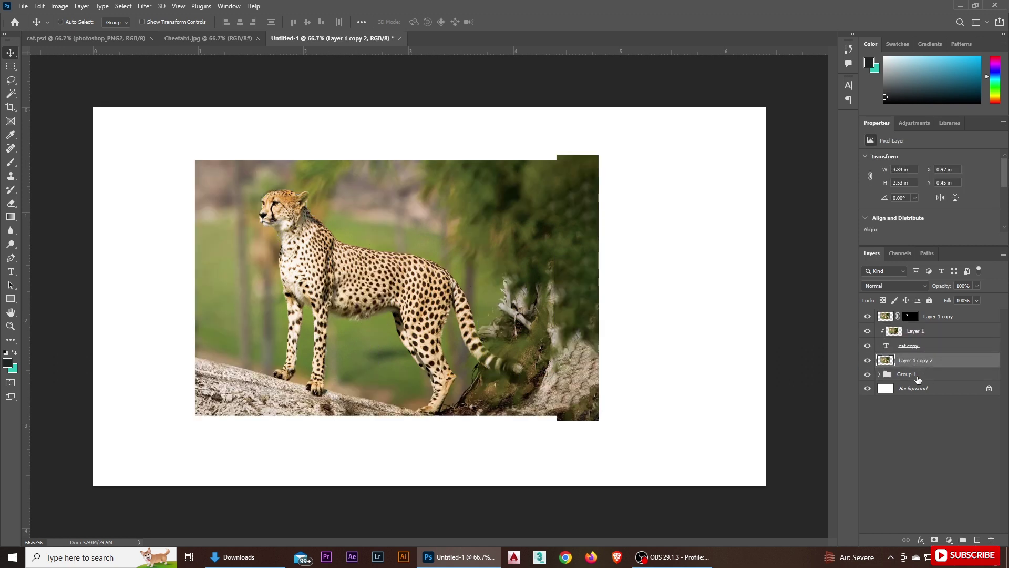
left_click(986, 367, "alt")
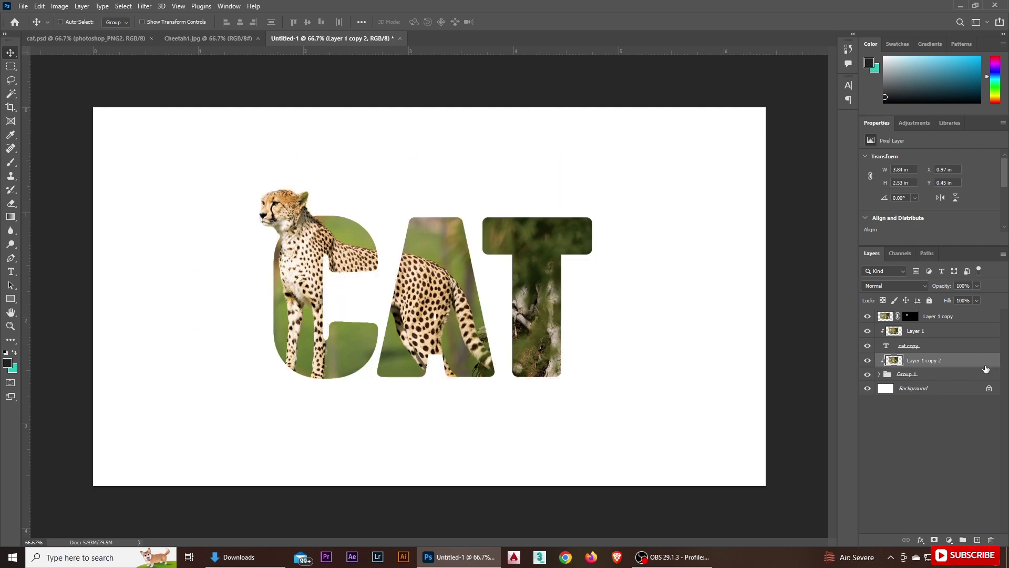
Add an Exposure adjustment at -2.17 clipped to Layer 1 copy 2 to darken the extrusion.
left_click(949, 540)
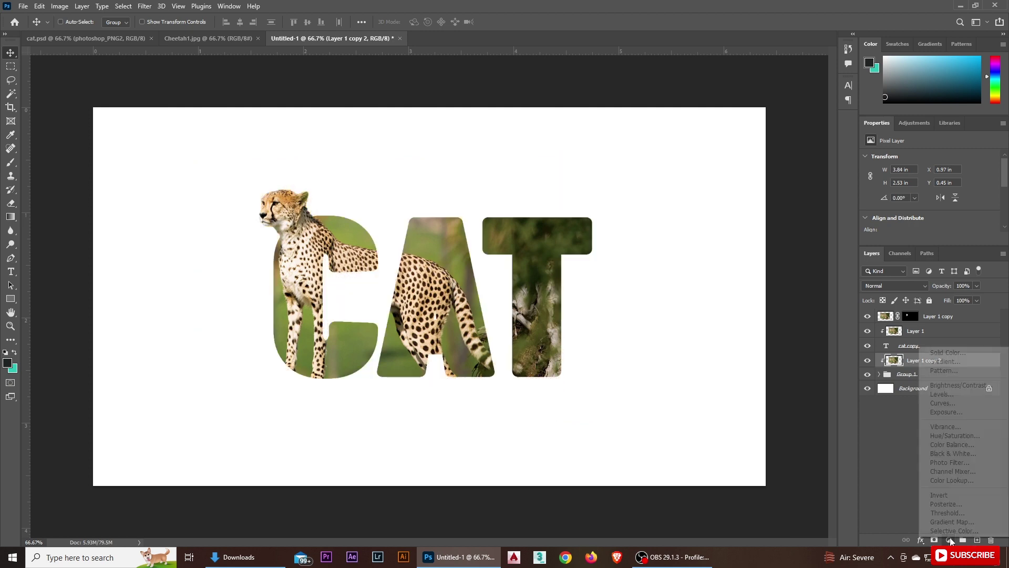
left_click(969, 418)
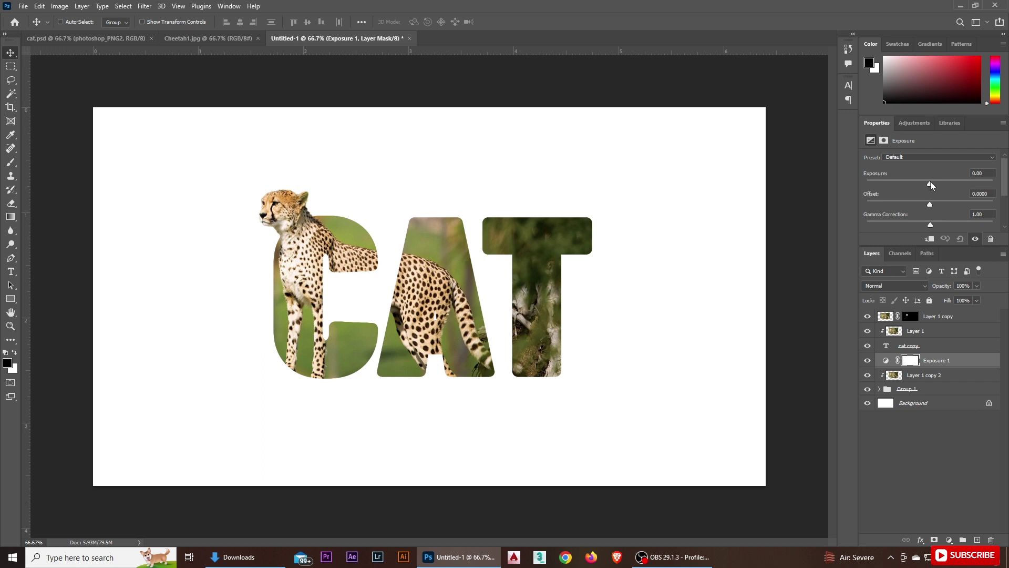
mouse_move(931, 181)
left_mouse_down()
mouse_move(910, 185)
mouse_move(928, 209)
left_mouse_up()
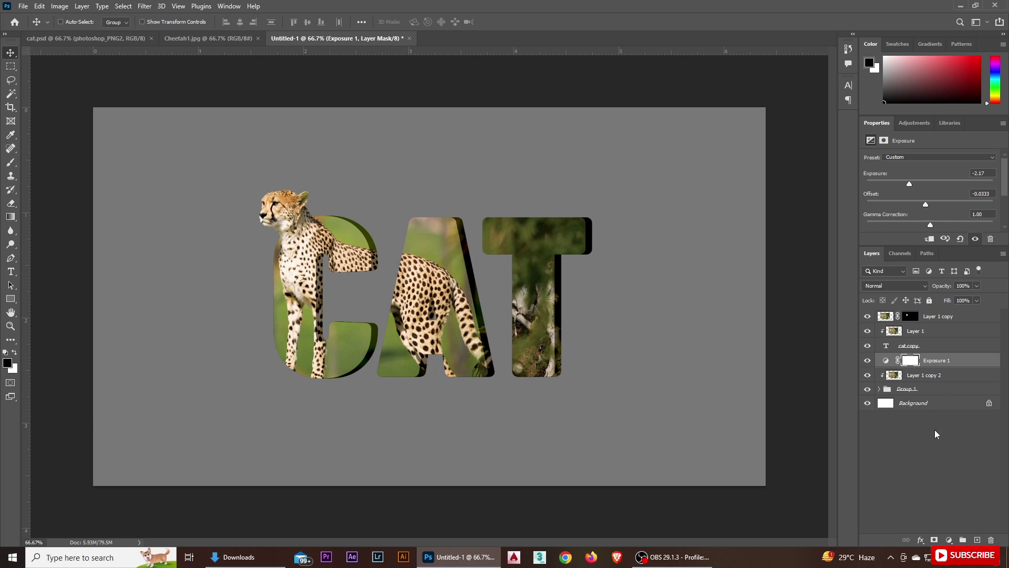
left_click(949, 457)
left_click(977, 367, "alt")
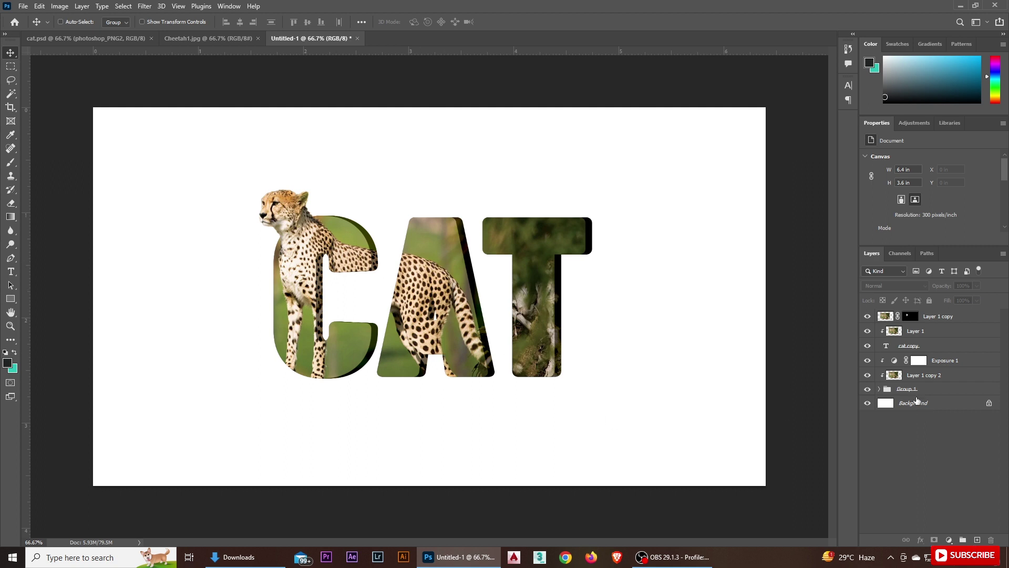
left_click(917, 403)
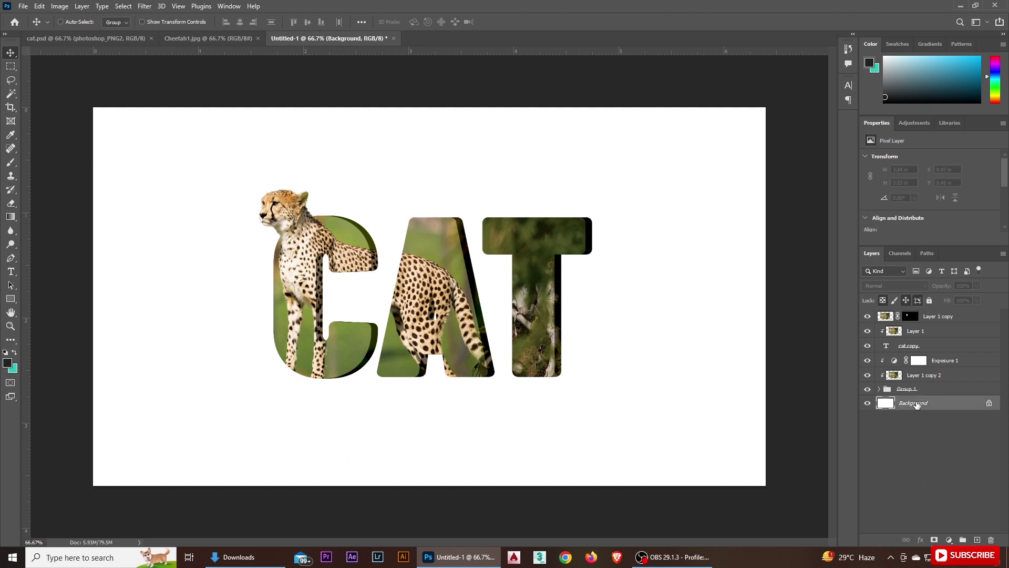
left_click(923, 347)
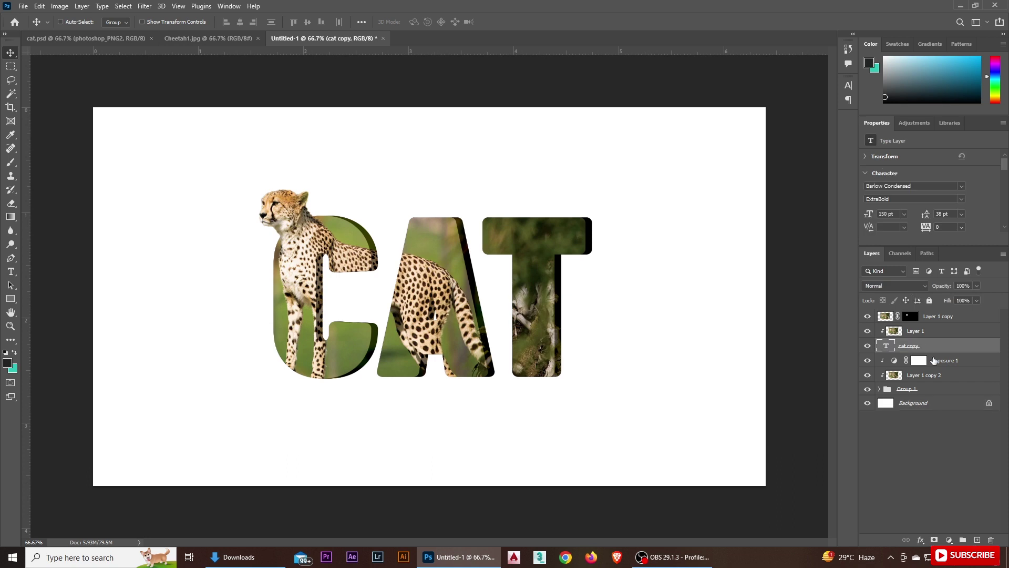
On a new layer, paint a soft dark grey blob behind CAT with a 1400 px Soft Round brush.
left_click(934, 360)
left_click(977, 541)
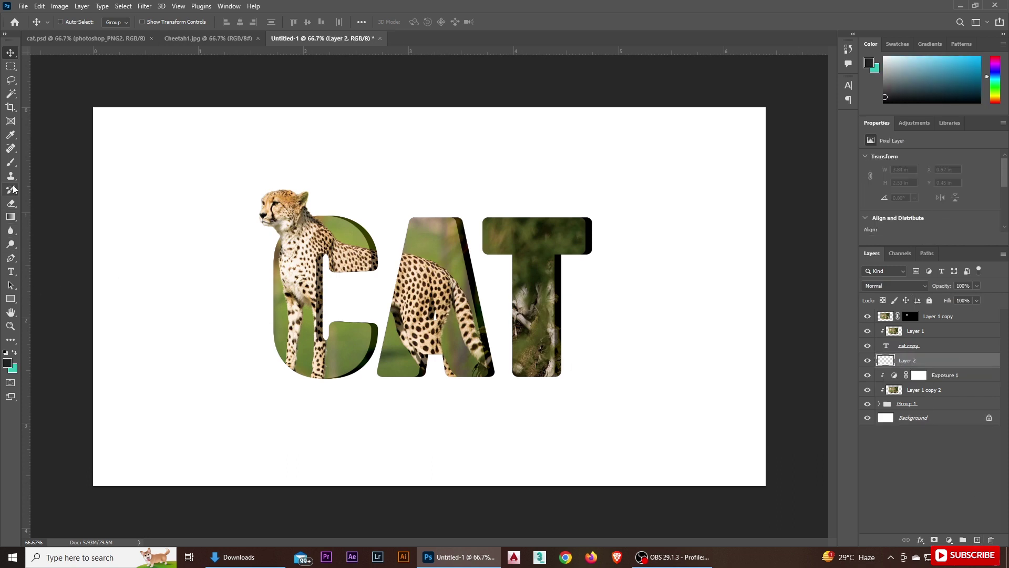
left_click(10, 162)
left_click(76, 22)
left_click(50, 142)
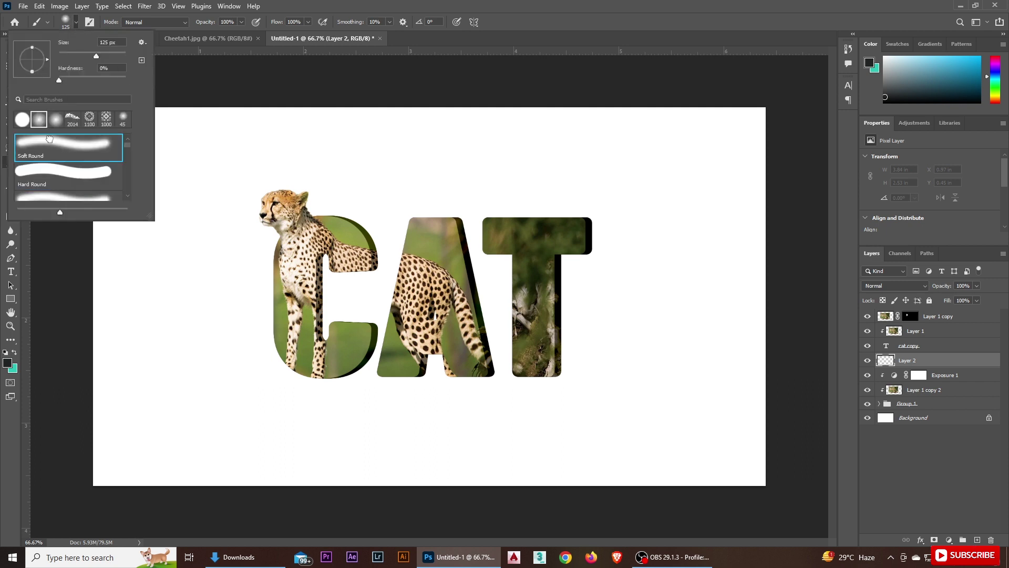
key("Return")
key("bracketright")
key("bracketright")
key("bracketright")
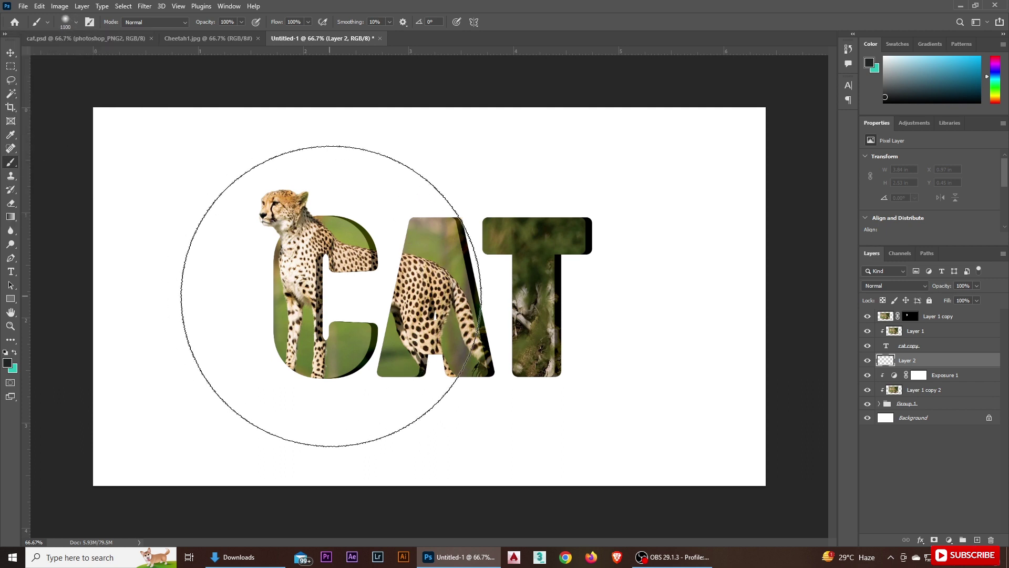
key("bracketright")
key("bracketright")
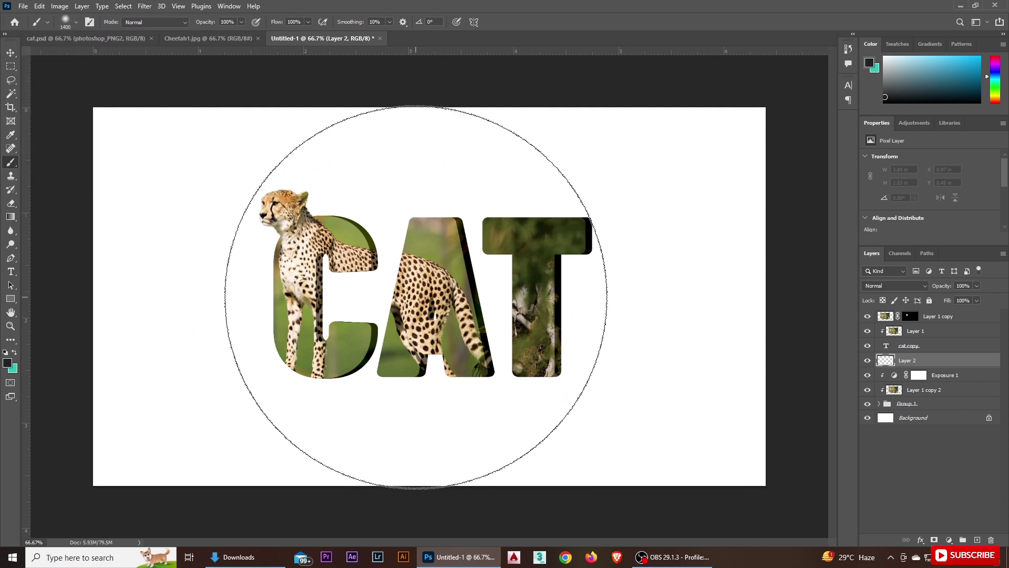
left_click(415, 296)
key("bracketleft")
key("bracketleft")
key("bracketleft")
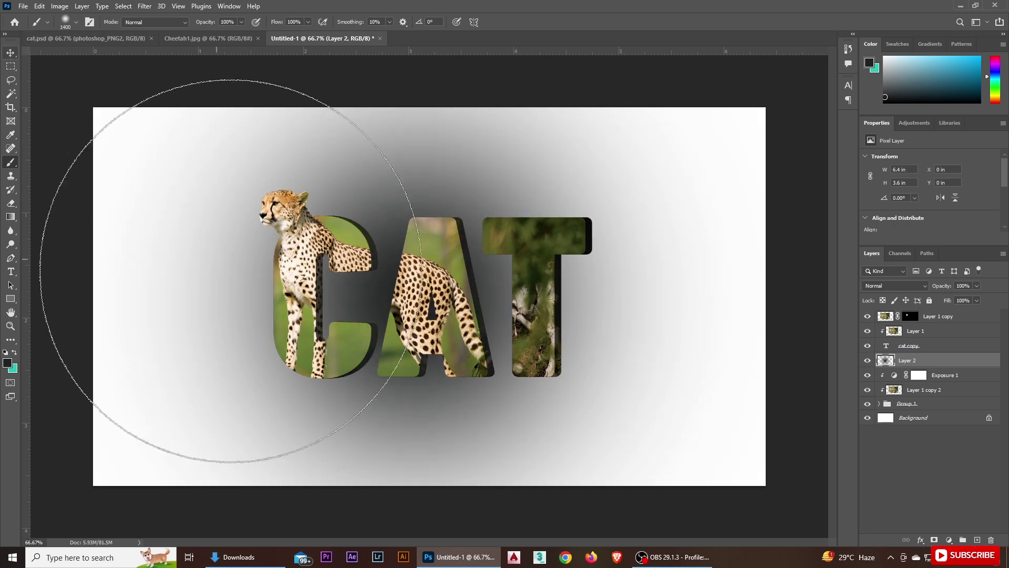
left_click(10, 52)
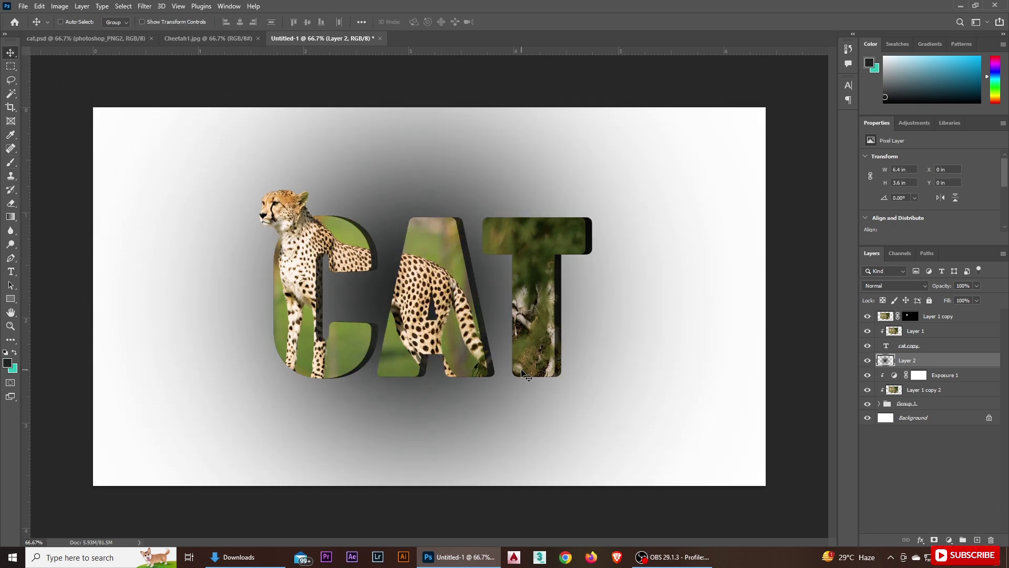
Squash the grey blob into a thin ground shadow under CAT at 39% opacity, 61% fill.
key("ctrl")
key("ctrl+t")
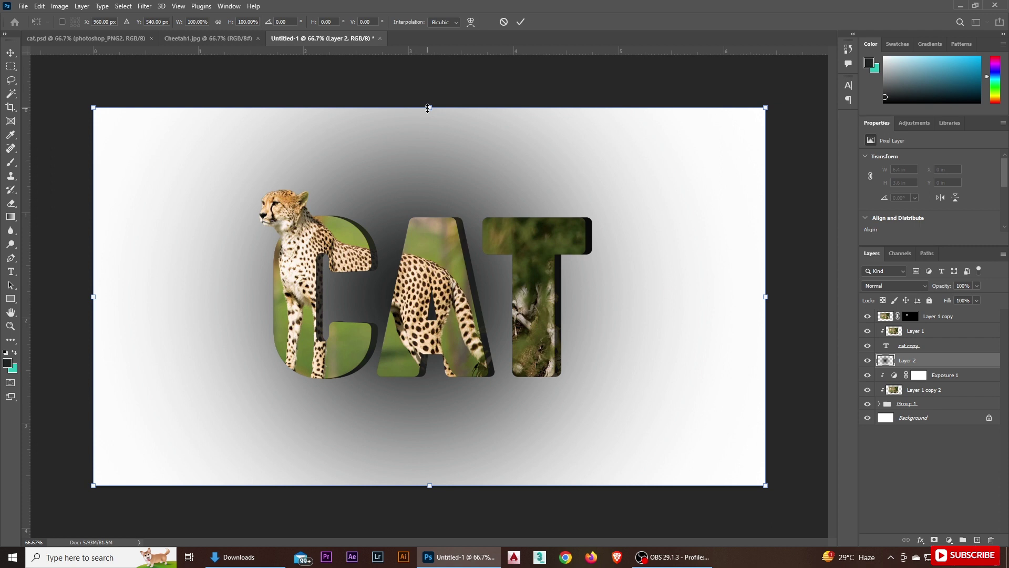
left_click_drag(427, 108, 425, 477)
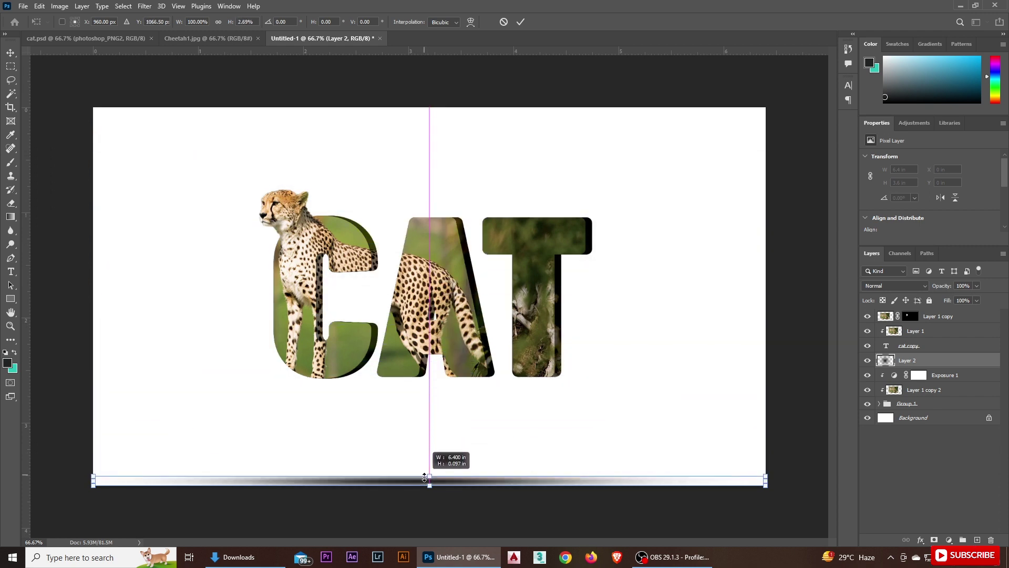
key("Return")
left_click_drag(411, 475, 413, 374)
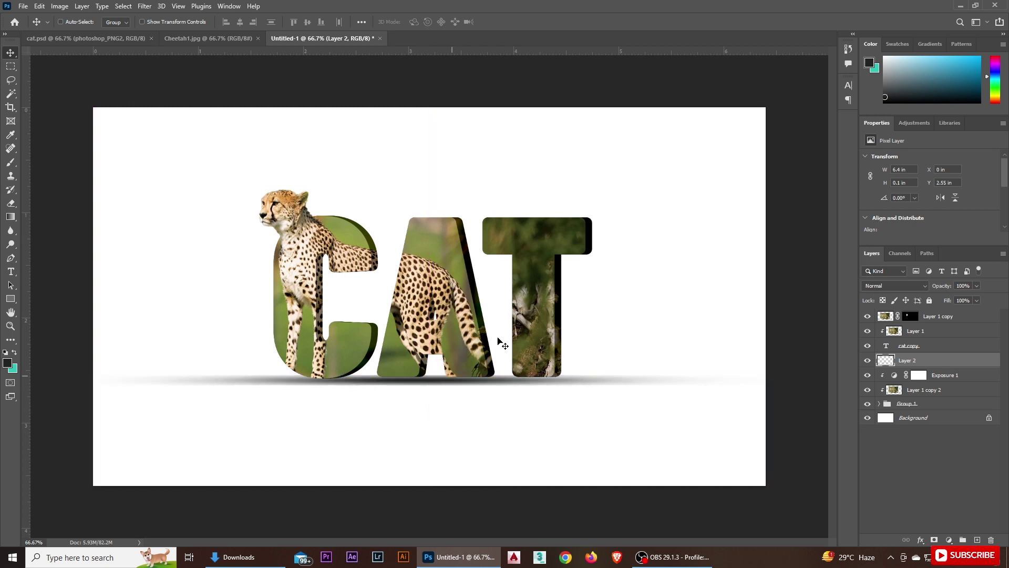
mouse_move(938, 289)
left_mouse_down()
mouse_move(912, 289)
mouse_move(935, 304)
left_mouse_up()
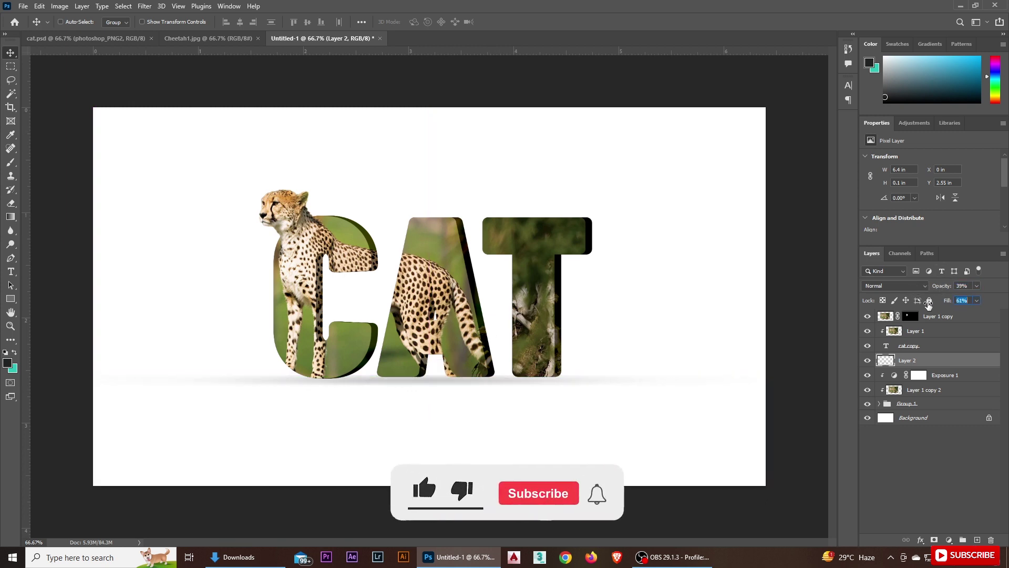
left_click(946, 440)
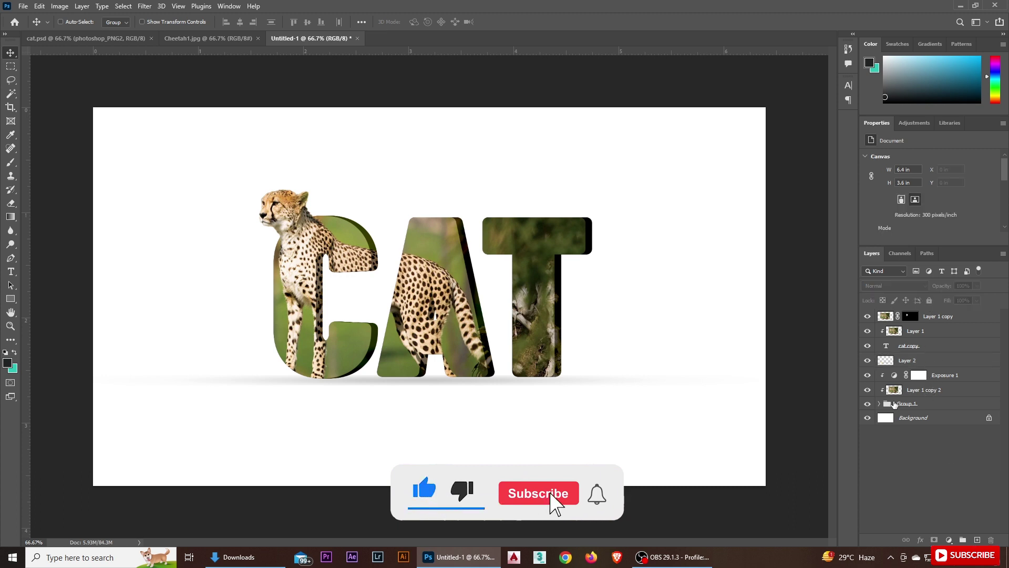
Hide Group 1 and the Background, rename Layer 2 to 'shadow' and hide it.
left_click(868, 403)
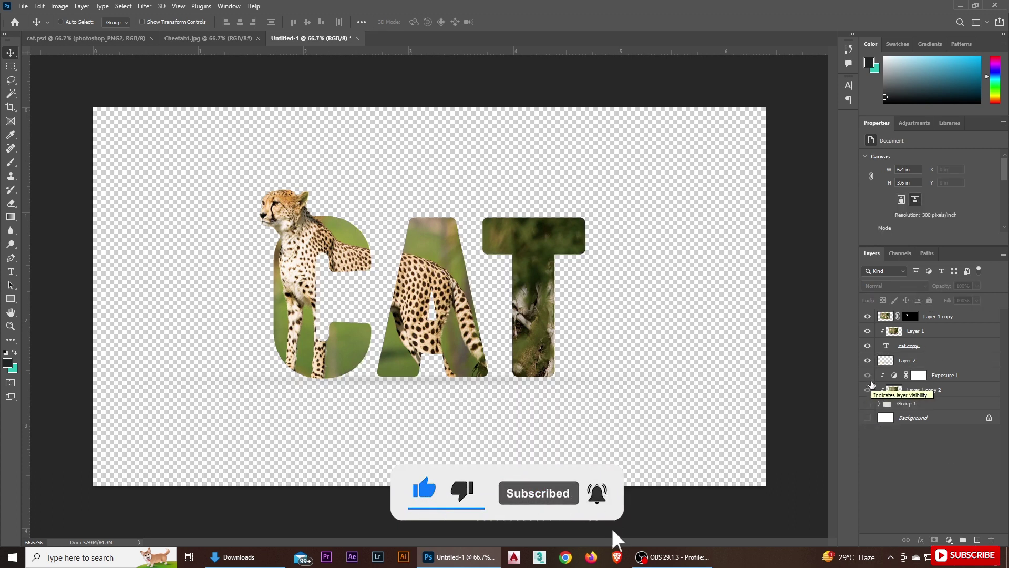
left_click(906, 363)
double_click(906, 361)
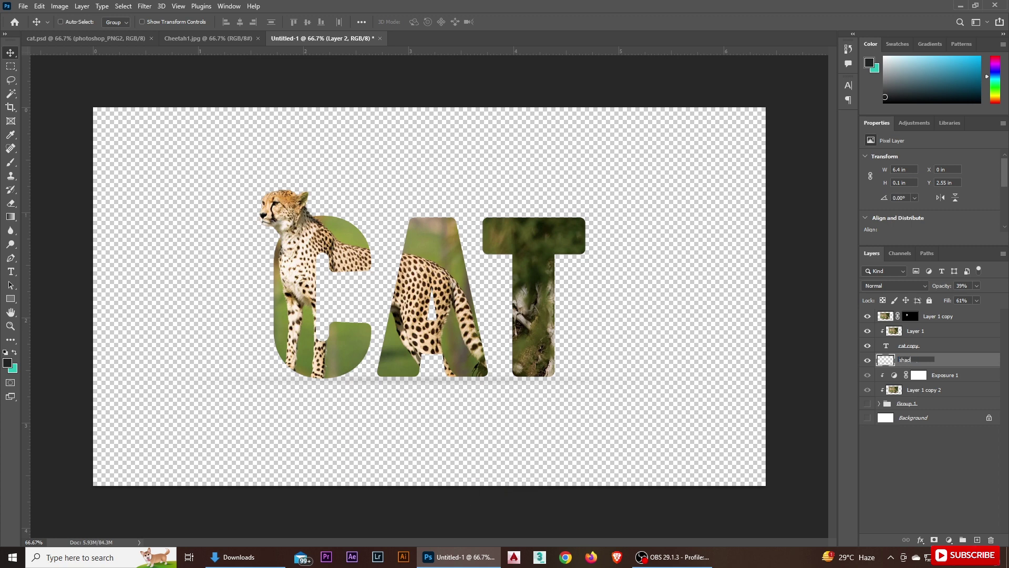
type("shadow")
key("Return")
left_click(867, 361)
Stamp the visible cheetah-filled CAT into a new merged layer on top.
left_click(924, 347)
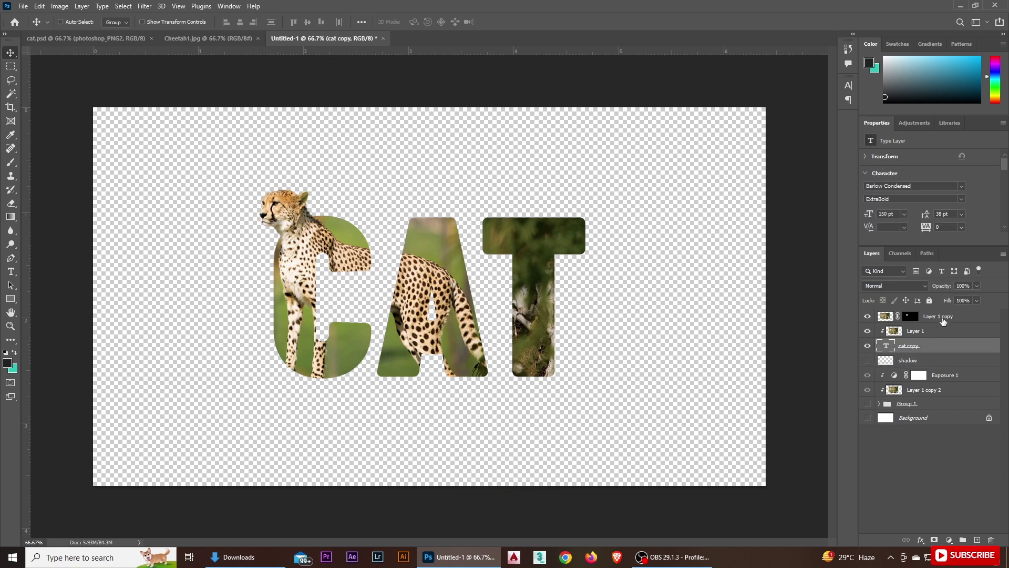
left_click(943, 320)
key("ctrl+shift+alt+e")
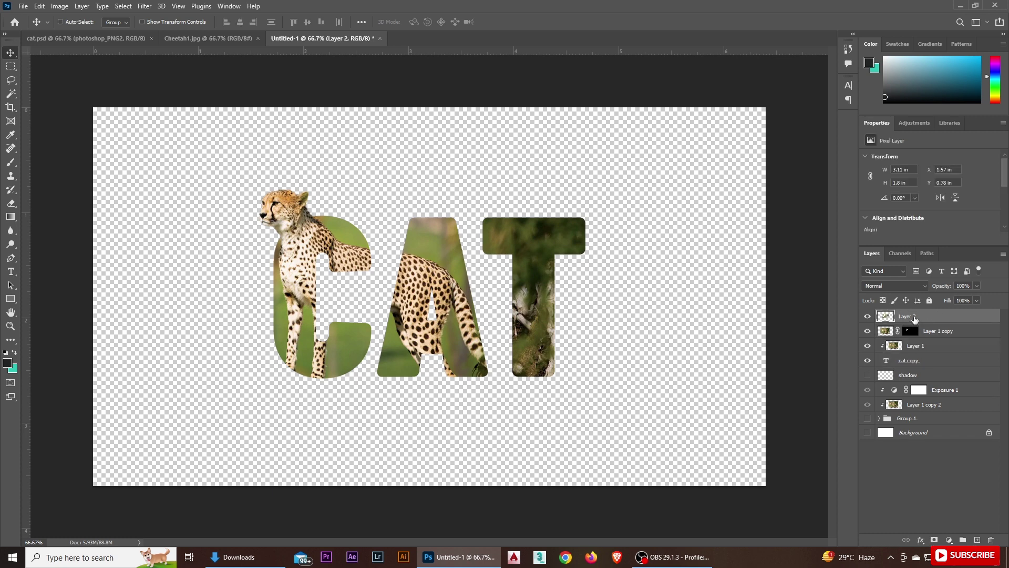
Show the shadow, Group 1 and Background layers again, then flip the merged CAT copy vertically.
left_click(867, 375)
left_click(867, 419)
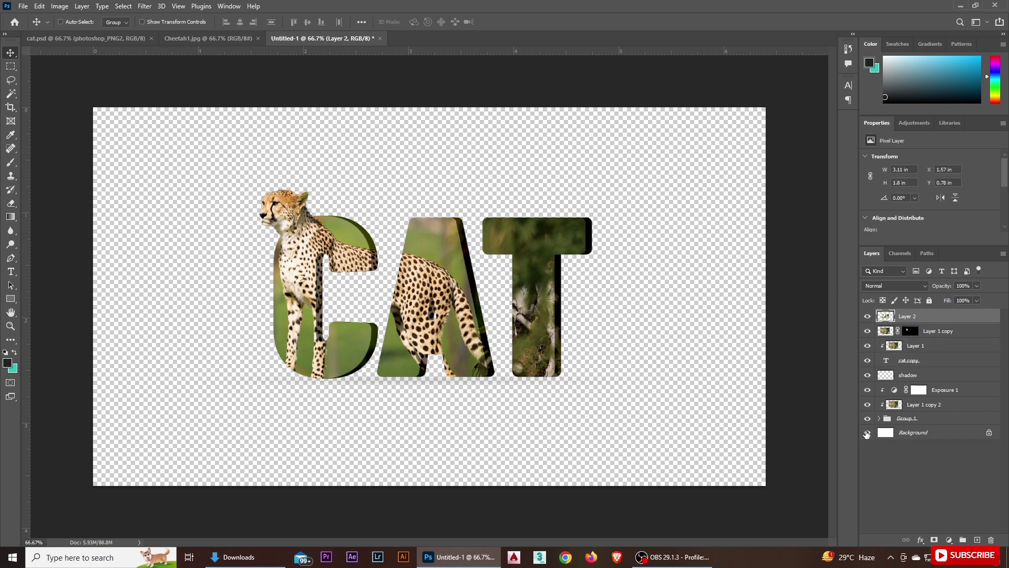
key("ctrl+t")
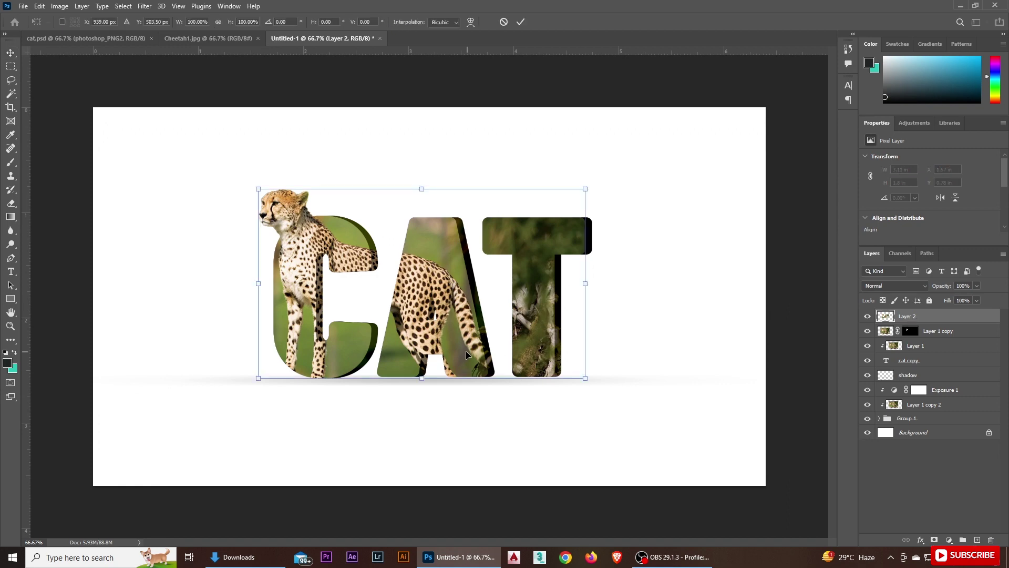
right_click(415, 251)
left_click(439, 468)
Position the flipped copy directly beneath the CAT letters so its top meets their base.
left_click_drag(438, 282, 438, 476)
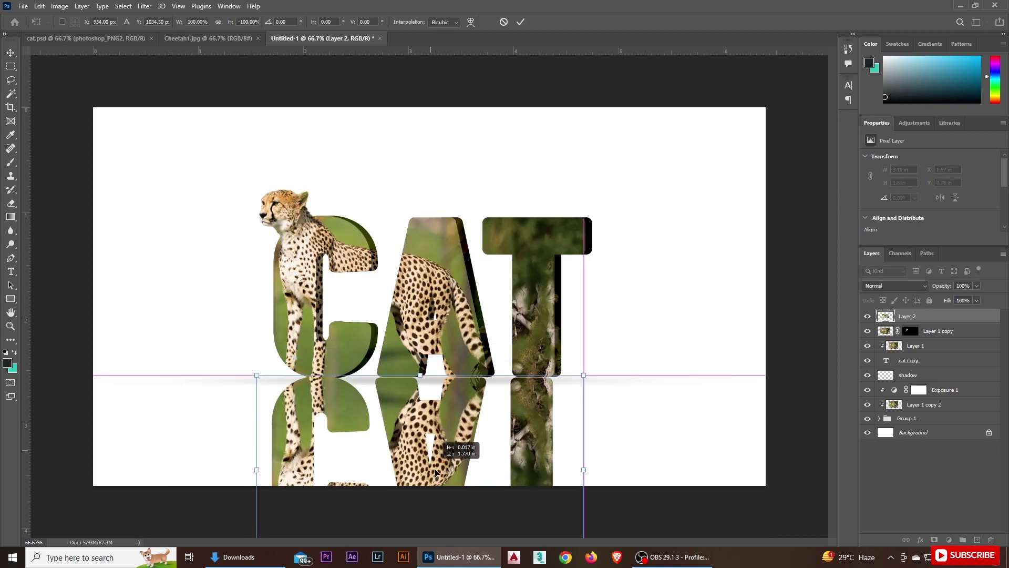
key("Up")
key("Up")
key("Up")
key("Right")
key("Right")
key("Right")
key("Up")
key("Up")
key("Up")
key("Right")
key("Right")
key("Right")
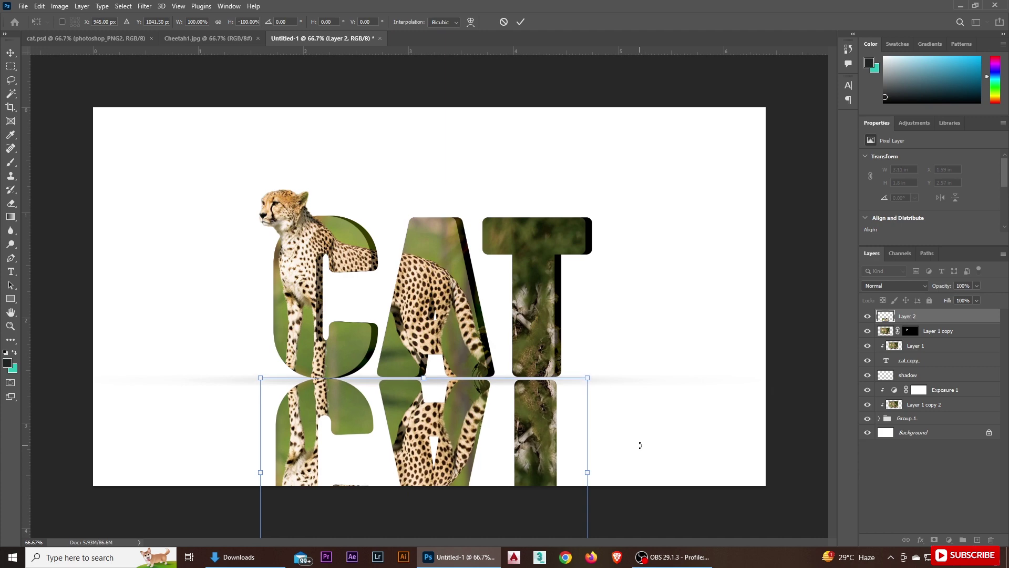
left_click_drag(541, 447, 543, 447)
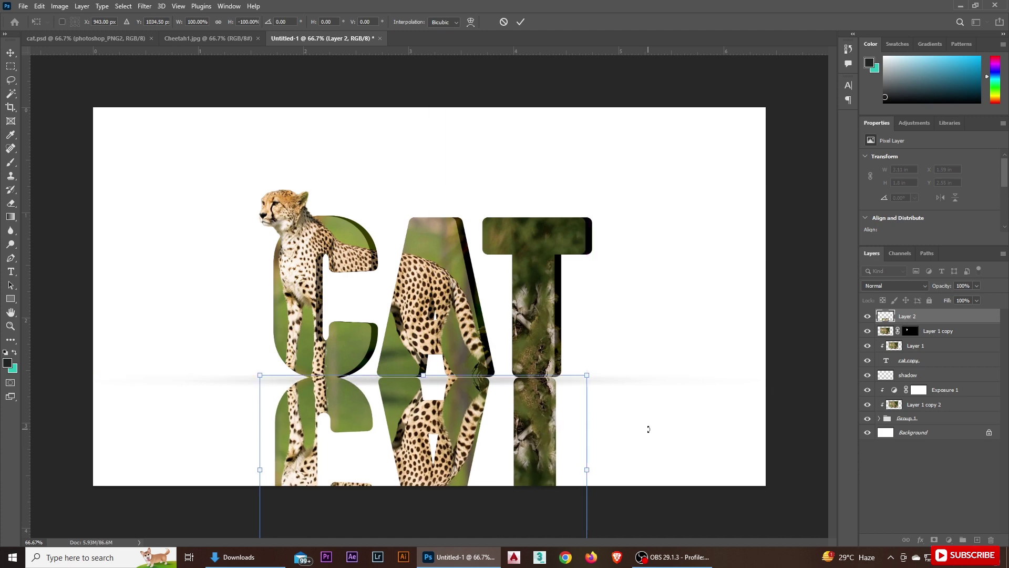
key("Down")
key("Down")
key("Down")
key("Down")
key("Down")
key("Down")
Commit the reflection and add a Gradient fill layer using the Foreground to Transparent preset.
left_click(521, 22)
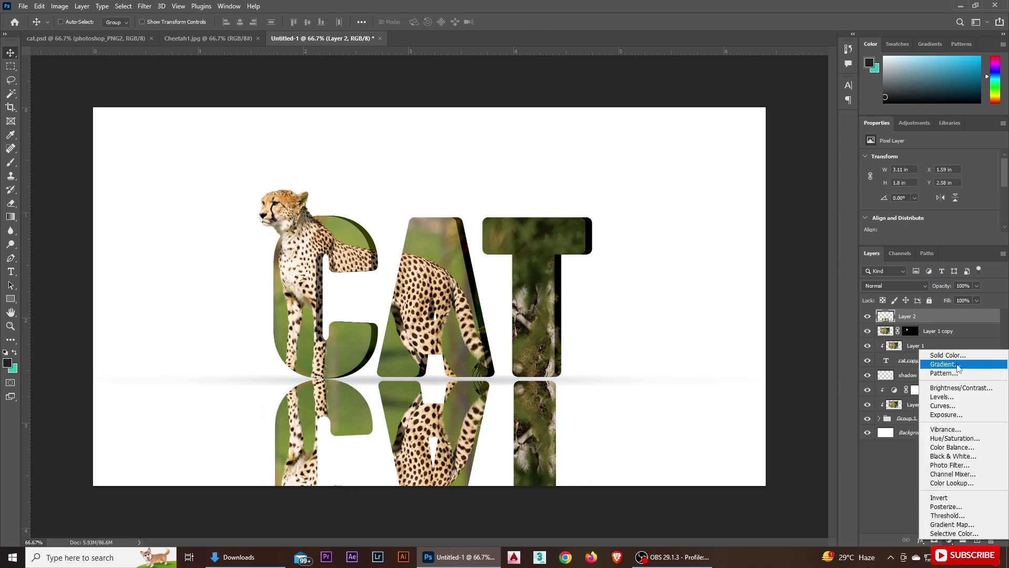
left_click(958, 365)
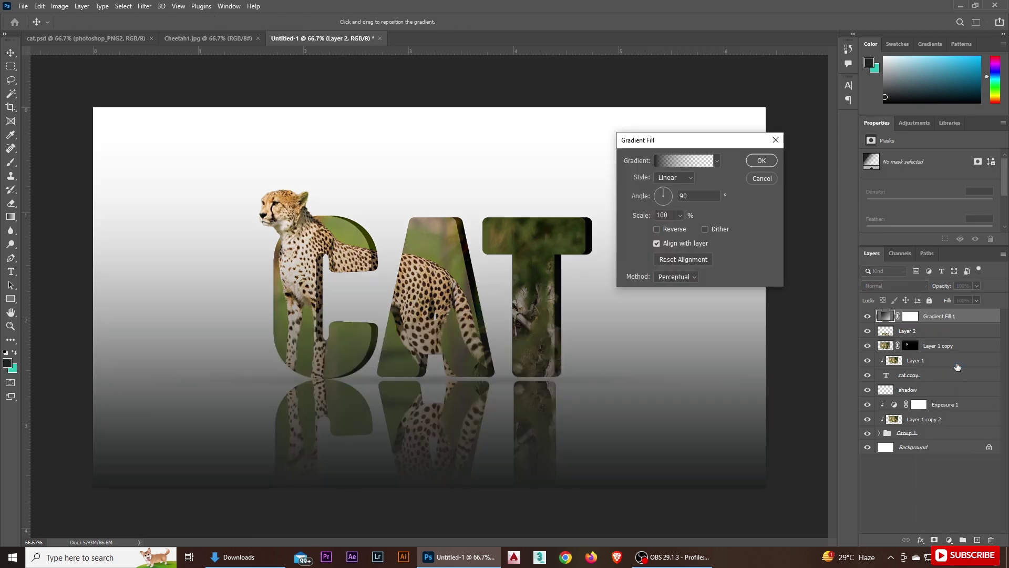
left_click(668, 160)
left_click(685, 257)
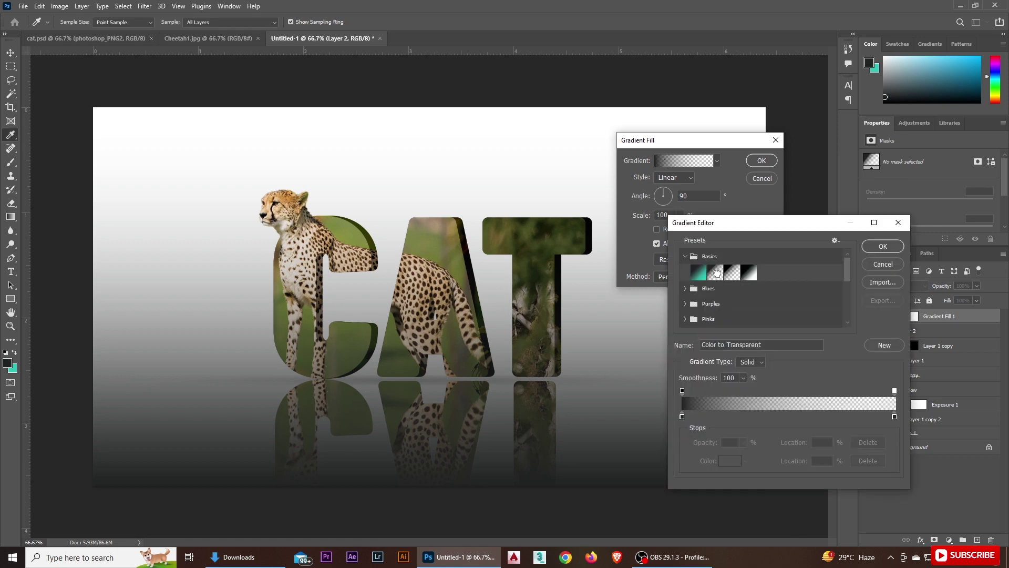
left_click(715, 272)
Set the gradient's left stop to beige sampled from the fur, shift the midpoint, and confirm.
left_click(682, 417)
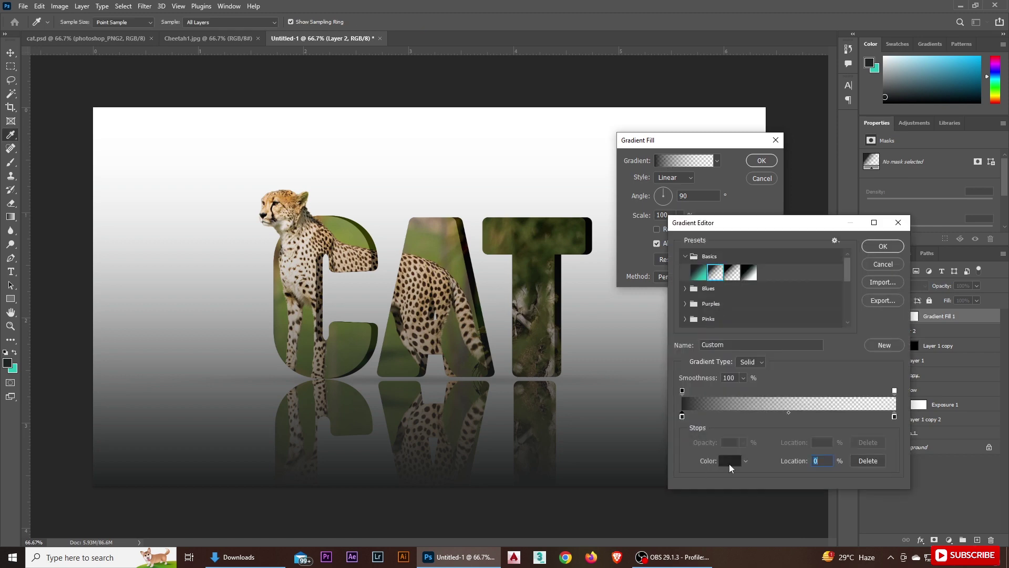
left_click(729, 461)
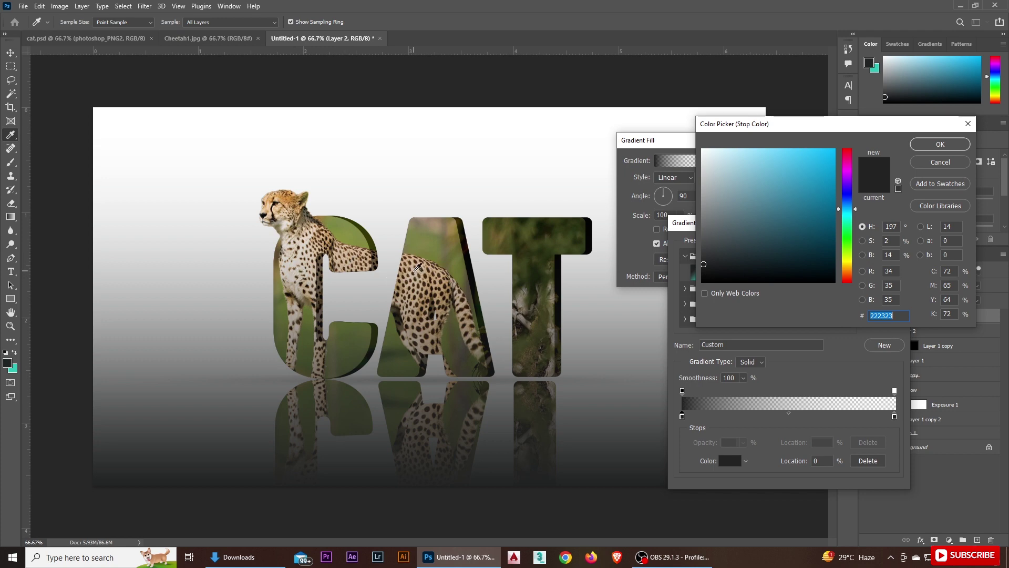
left_click(414, 268)
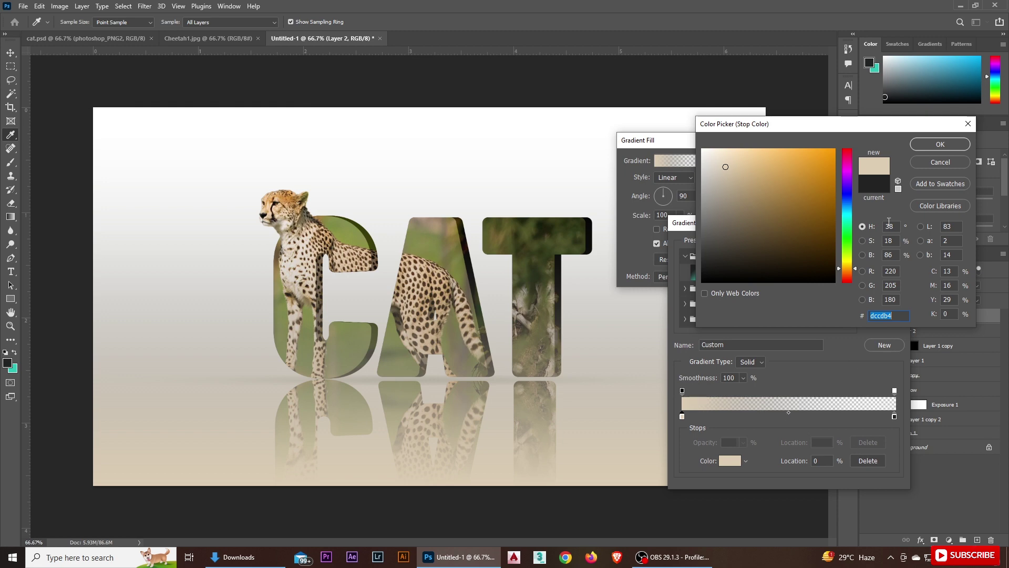
key("Return")
left_click_drag(788, 412, 762, 416)
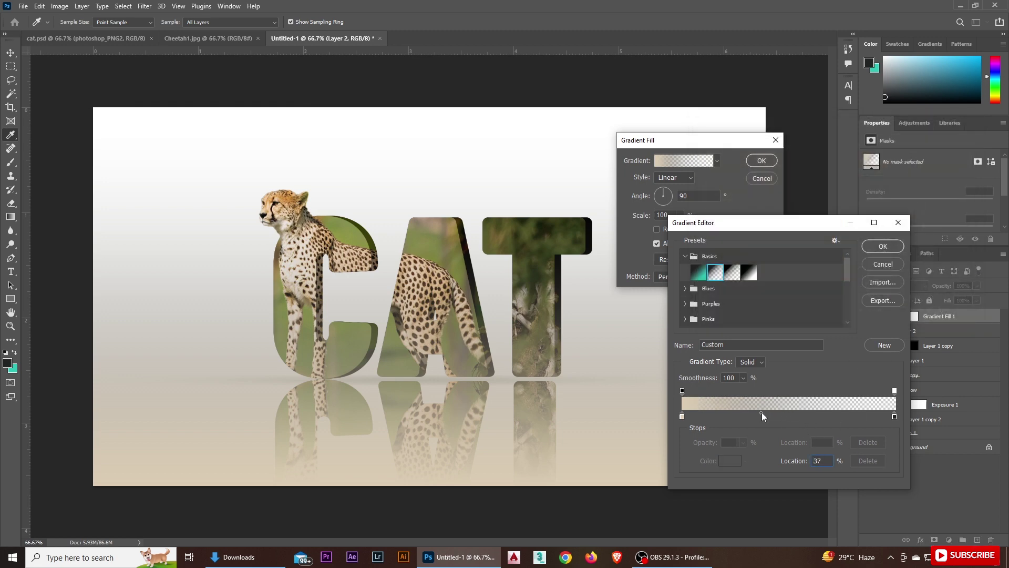
key("Return")
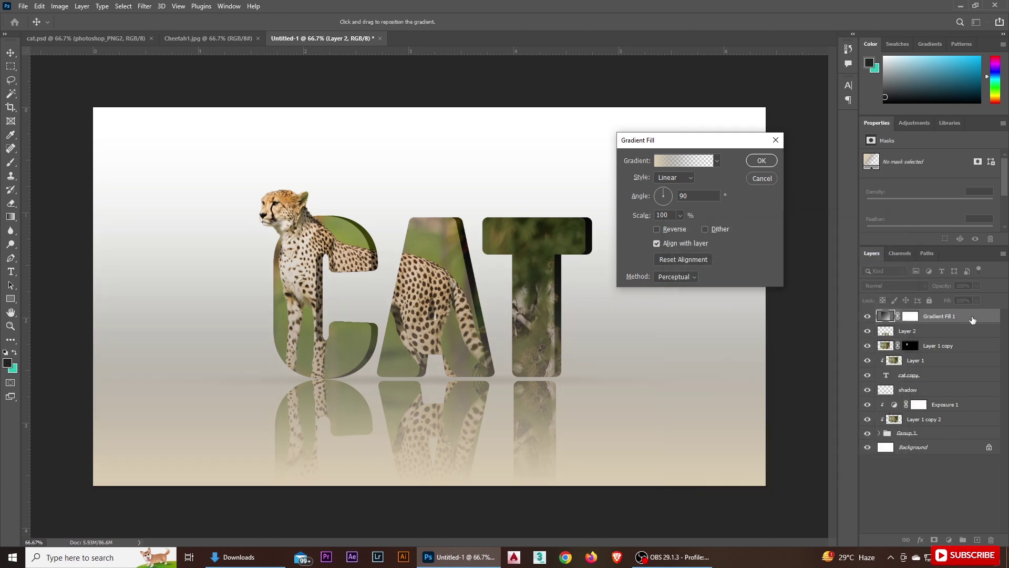
left_click(753, 161)
Move Layer 2 and Gradient Fill 1 below the shadow and clip the gradient to the reflection.
right_click(977, 321)
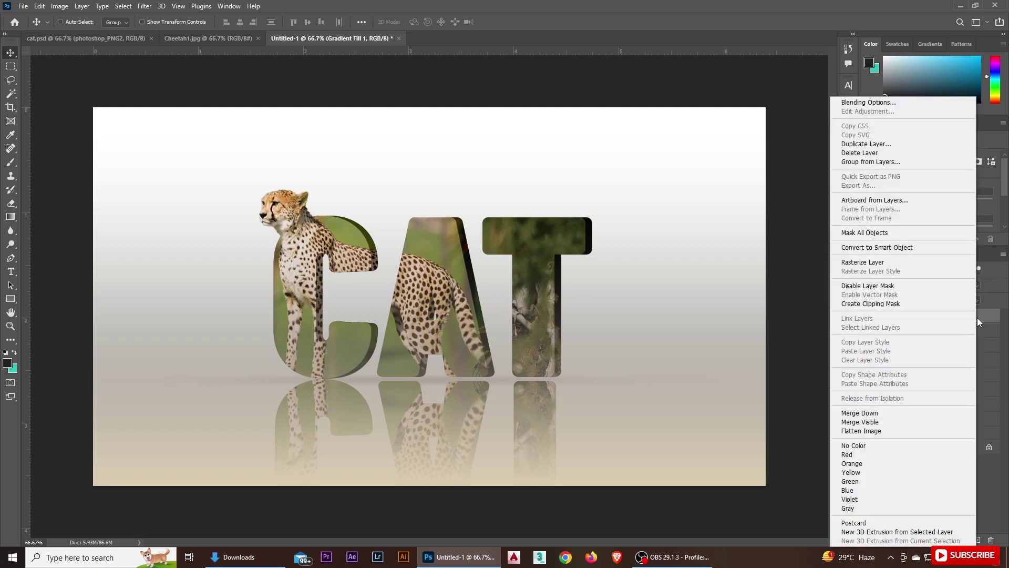
left_click(871, 304)
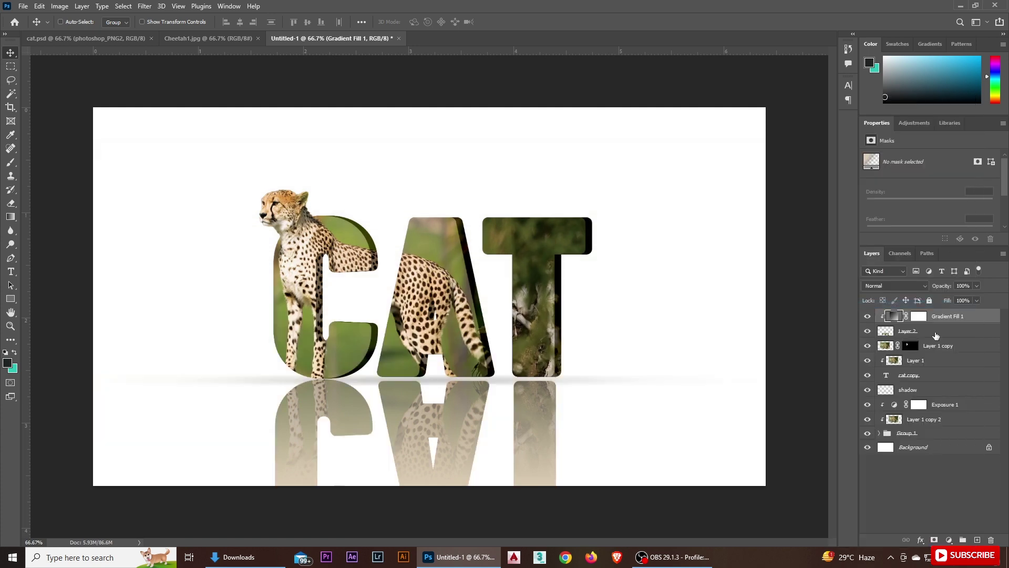
left_click_drag(956, 317, 937, 392)
left_click(946, 318)
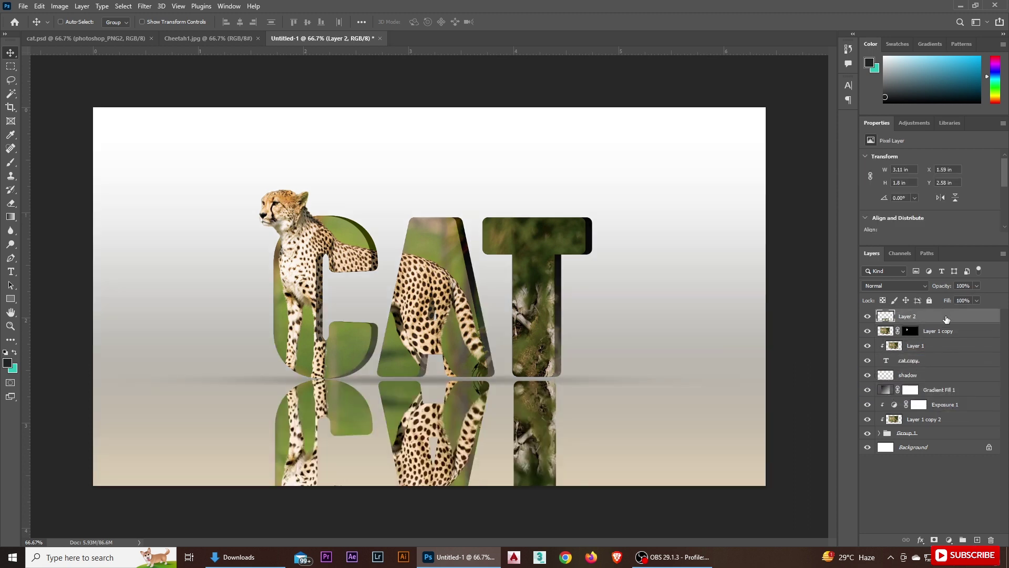
left_click_drag(946, 317, 982, 387)
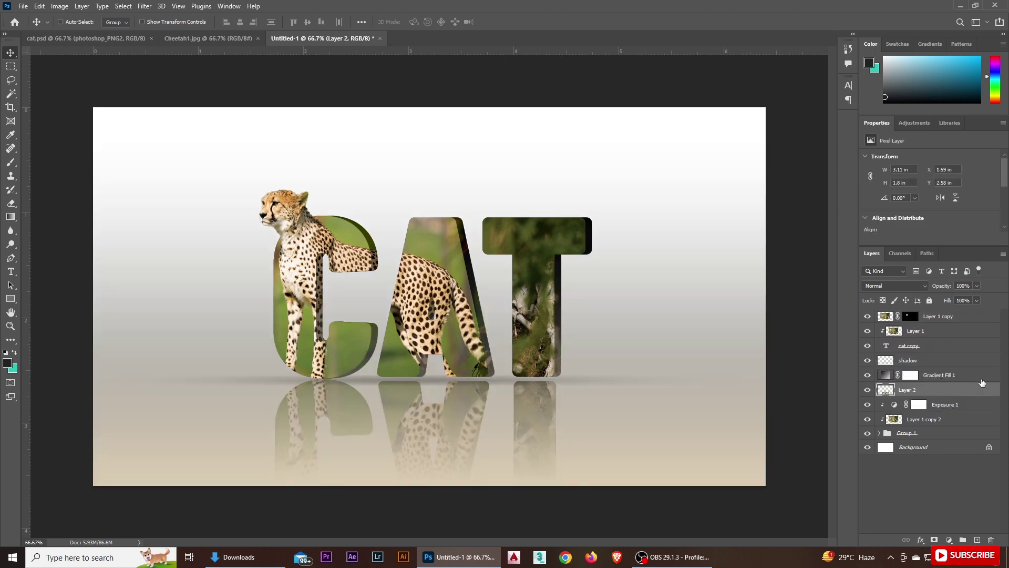
right_click(981, 379)
left_click(884, 308)
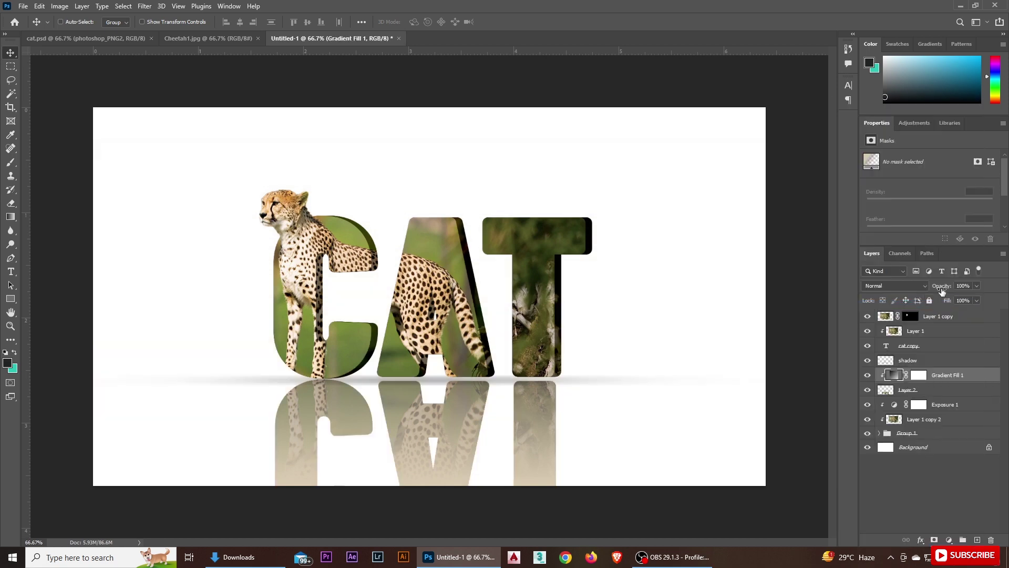
Add a Gradient fill layer above the Background with its start stop sampled as a peach tone.
left_click(911, 448)
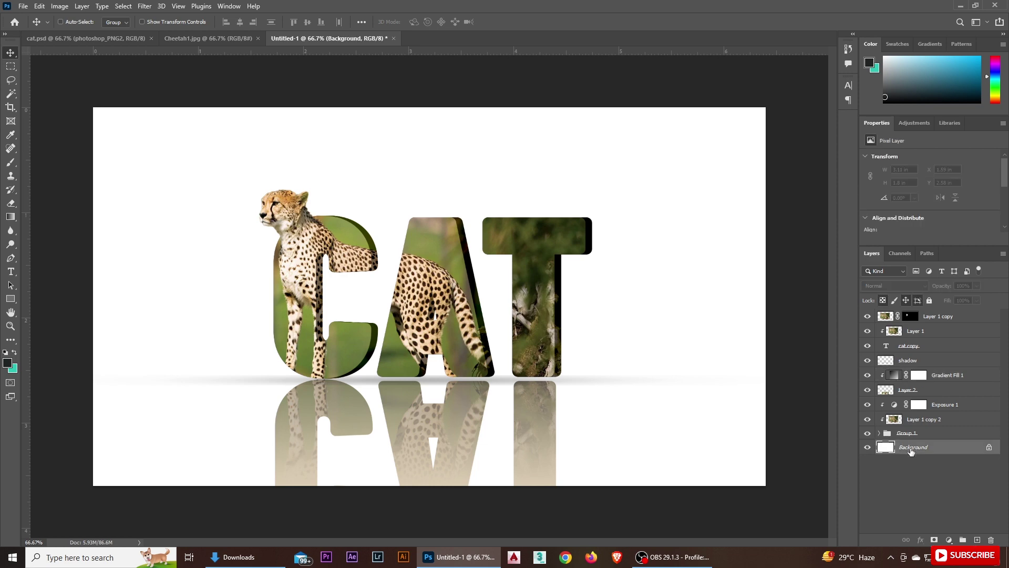
left_click(948, 540)
left_click(941, 366)
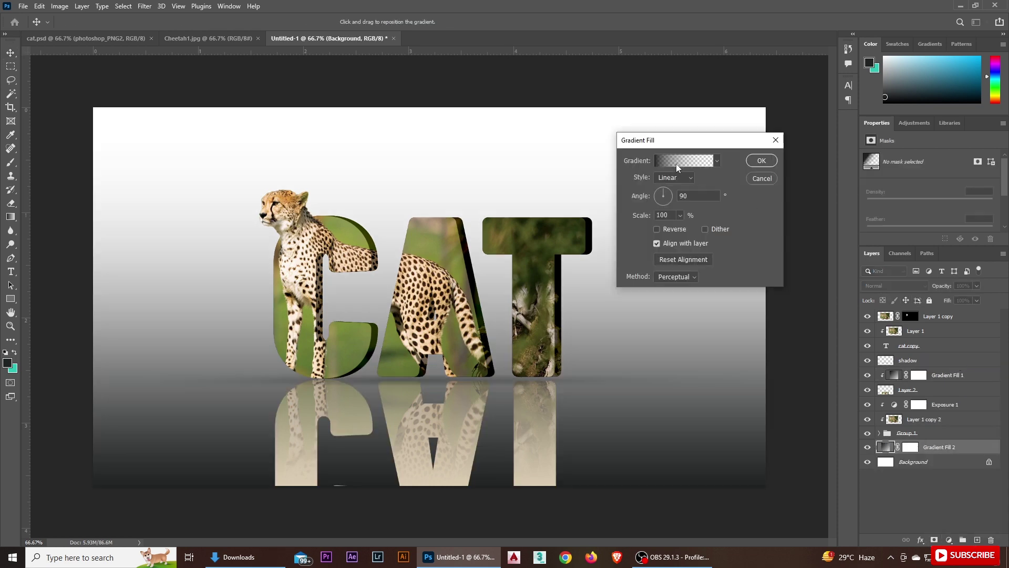
left_click(680, 161)
left_click(682, 417)
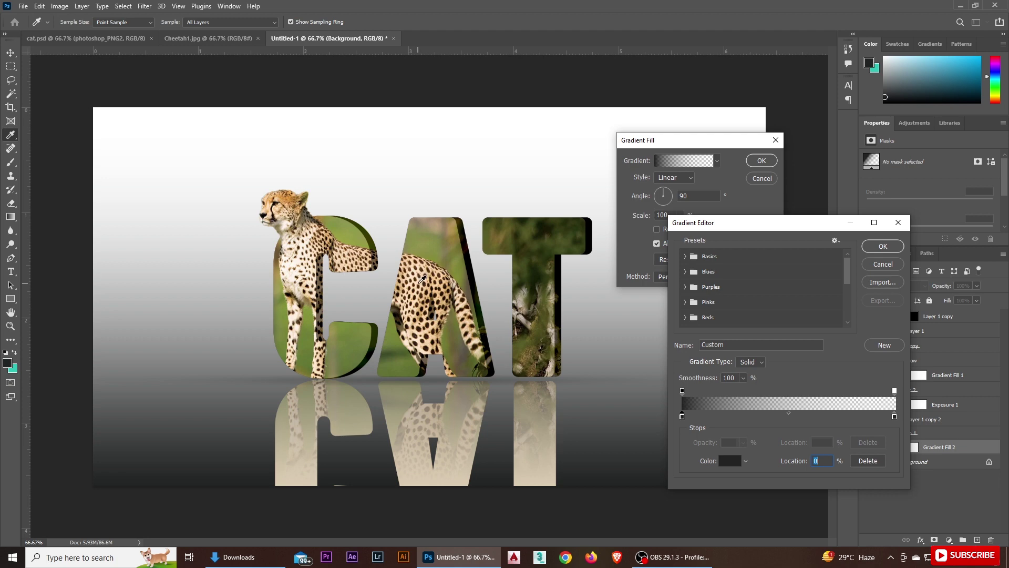
left_click(420, 279)
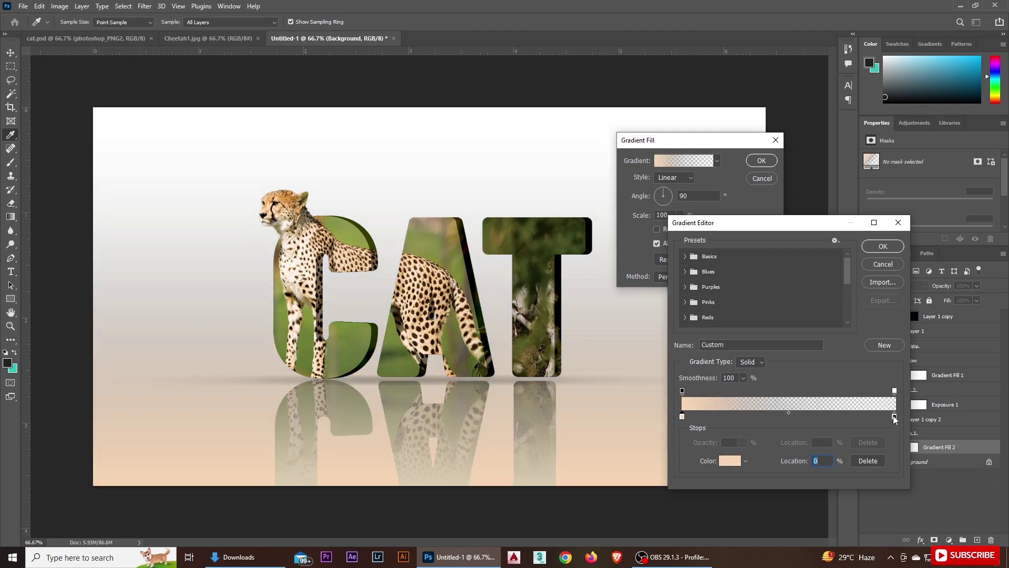
Set the backdrop gradient's end stop to a green sampled from the cheetah photo.
left_click(894, 417)
left_click(724, 461)
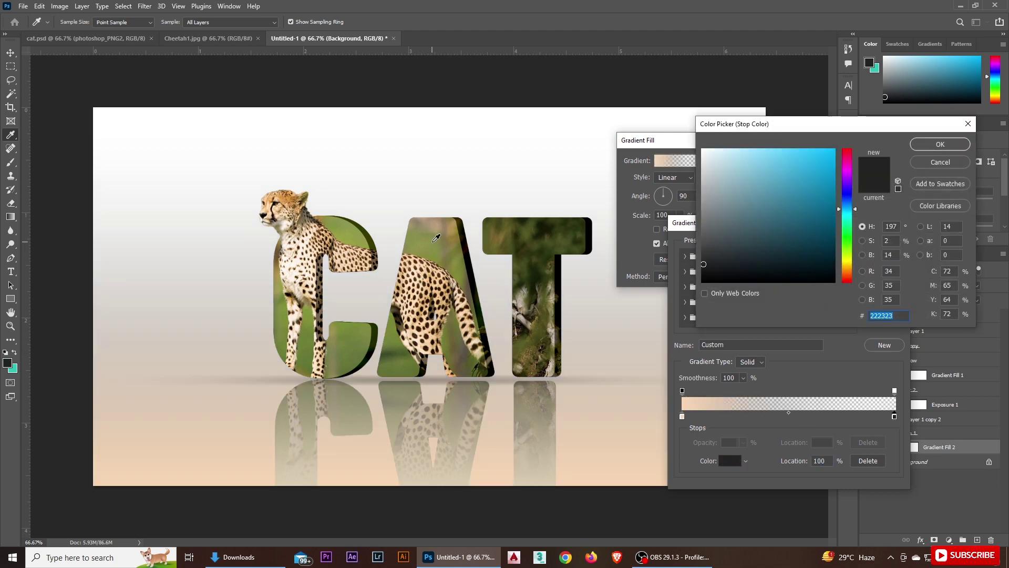
left_click(433, 241)
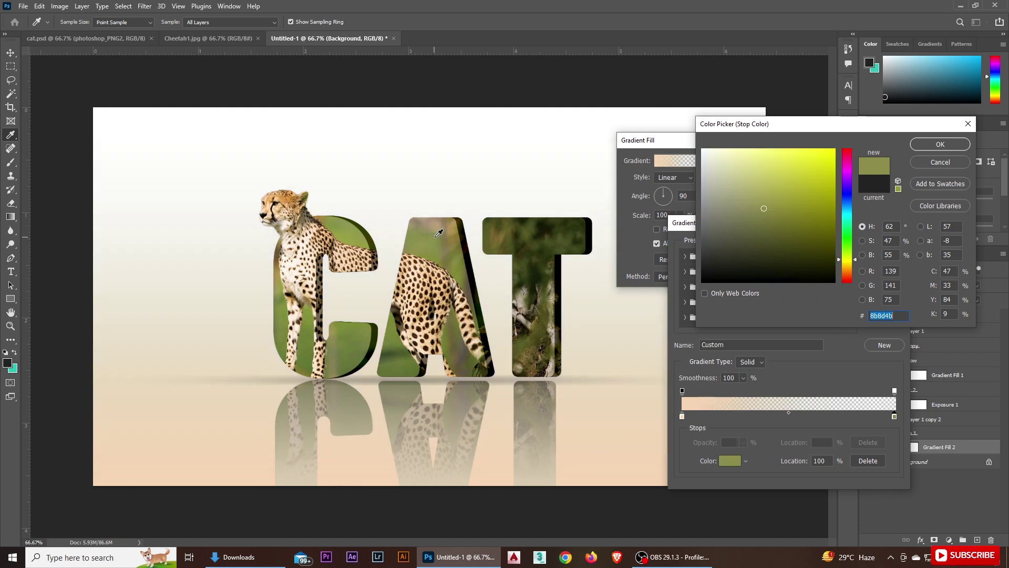
left_click(935, 146)
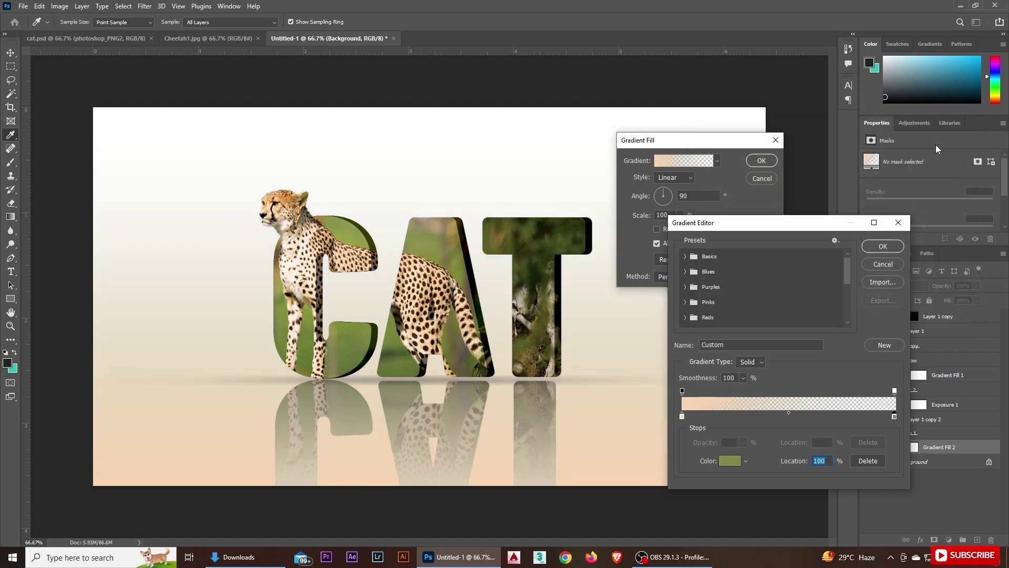
left_click(886, 246)
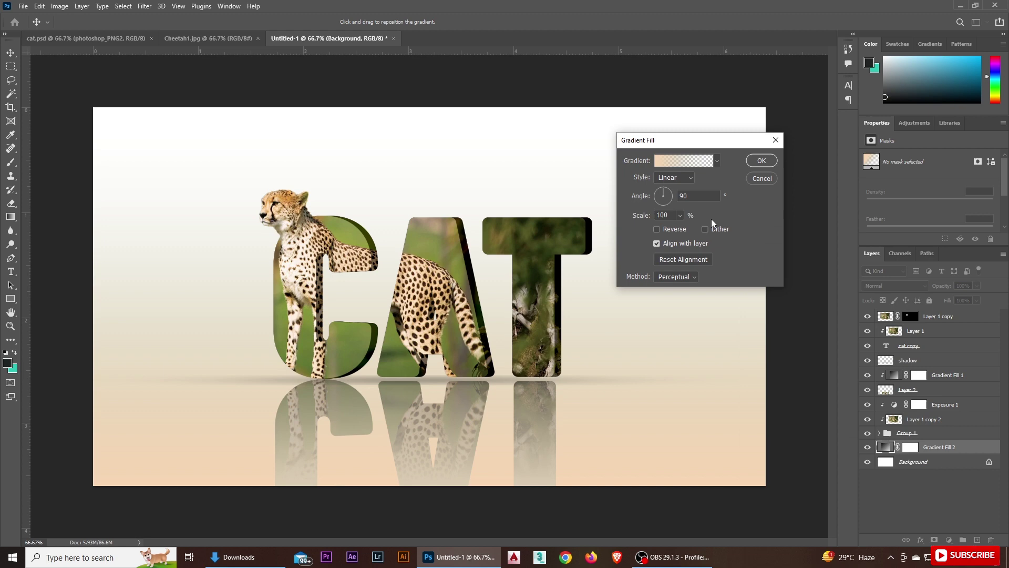
Make the backdrop gradient Radial at 407% scale and apply it.
left_click(683, 178)
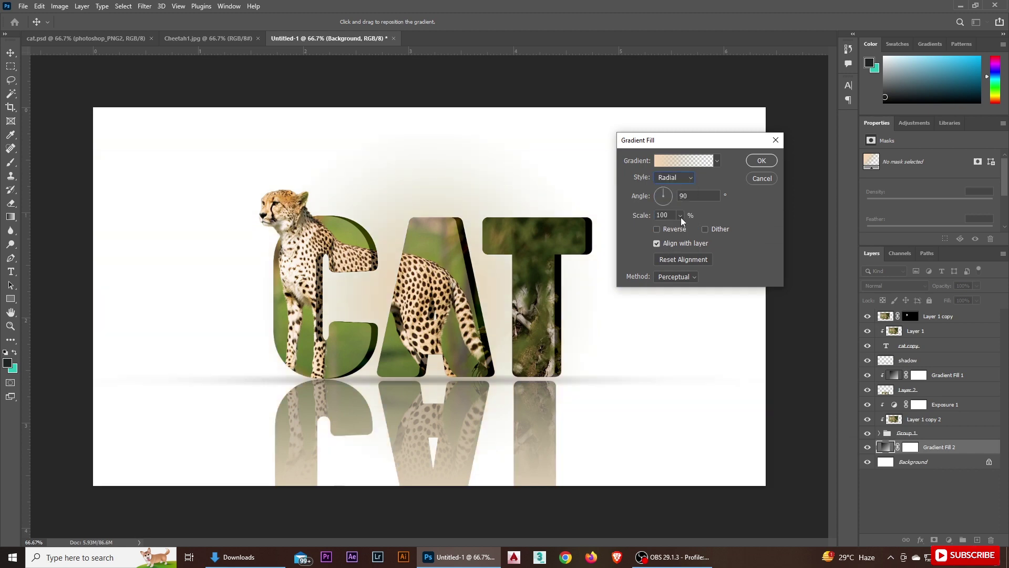
left_click(680, 215)
left_click_drag(688, 229, 693, 230)
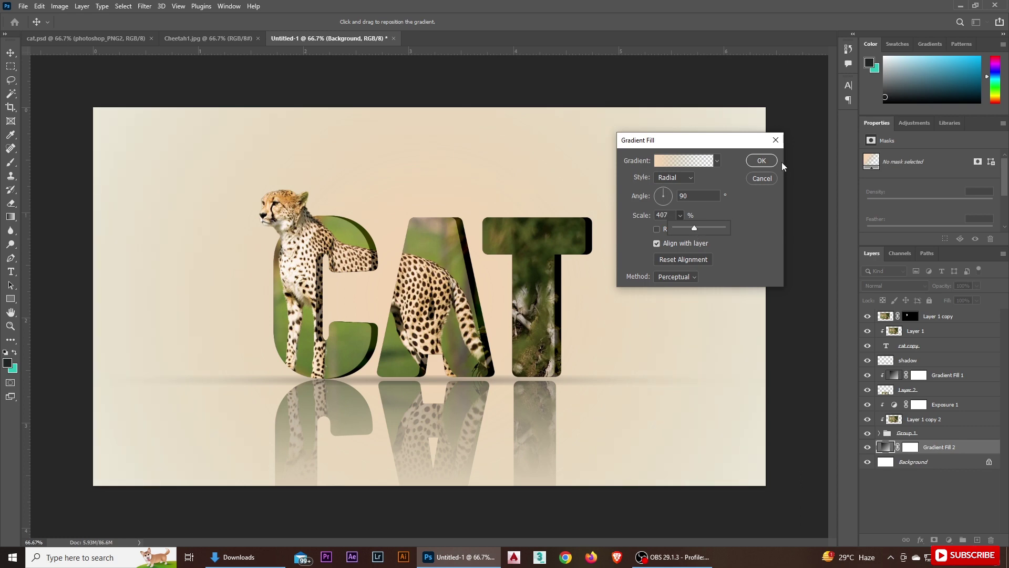
left_click(762, 160)
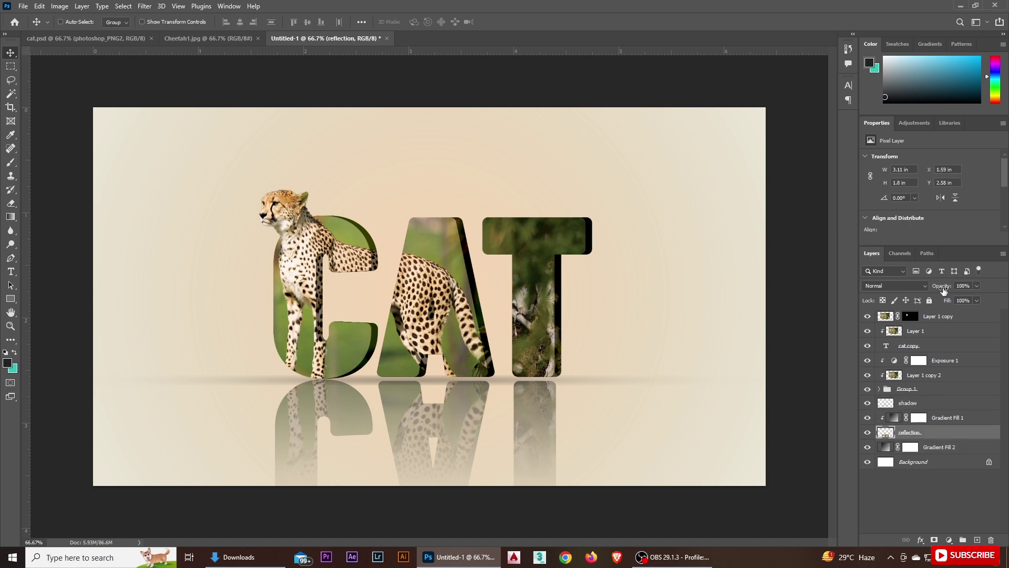
Drop the reflection to 41% opacity, set the shadow to 29% opacity and 64% fill, and nudge it up.
mouse_move(943, 290)
left_mouse_down()
mouse_move(923, 289)
mouse_move(932, 303)
mouse_move(929, 289)
left_mouse_up()
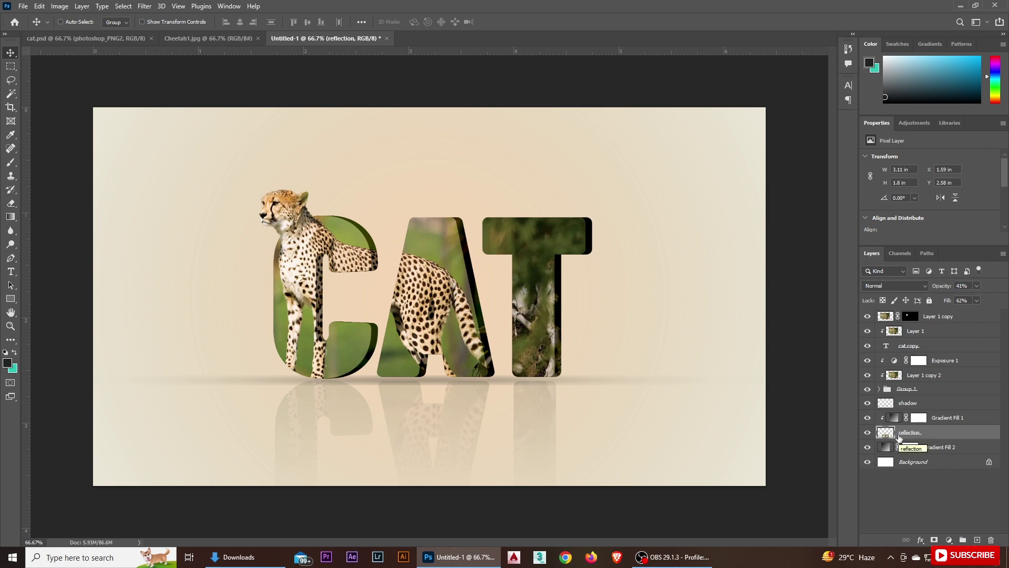
left_click(908, 403)
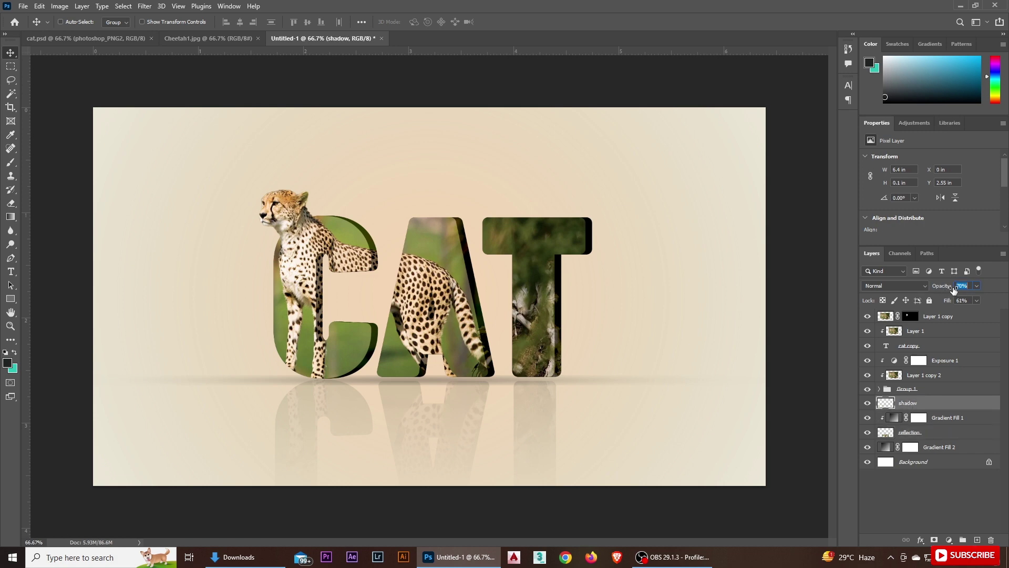
left_click_drag(954, 290, 929, 291)
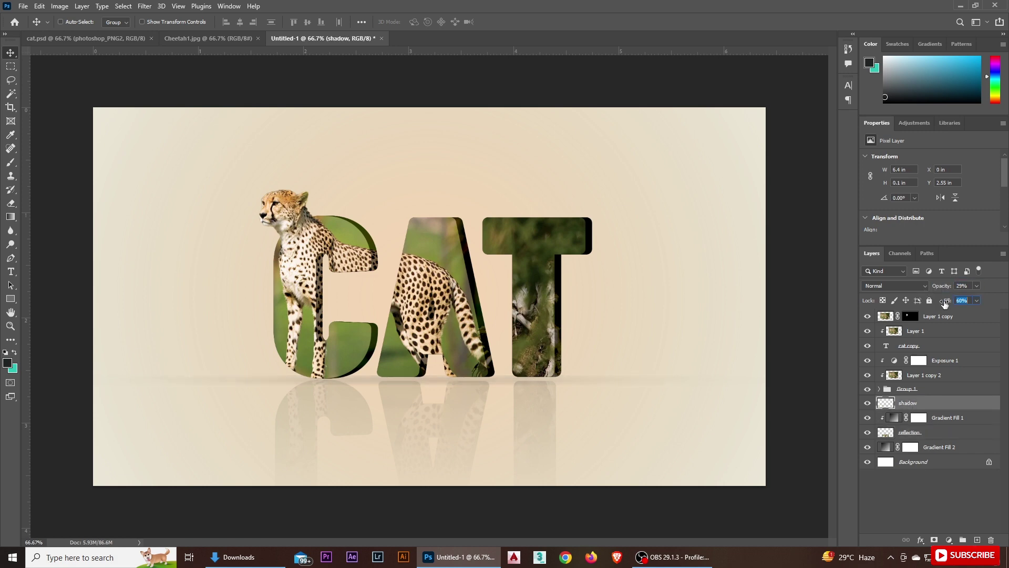
mouse_move(941, 301)
left_mouse_down()
mouse_move(929, 300)
mouse_move(953, 301)
left_mouse_up()
scroll(496, 388, "up", 3)
scroll(495, 388, "down", 3)
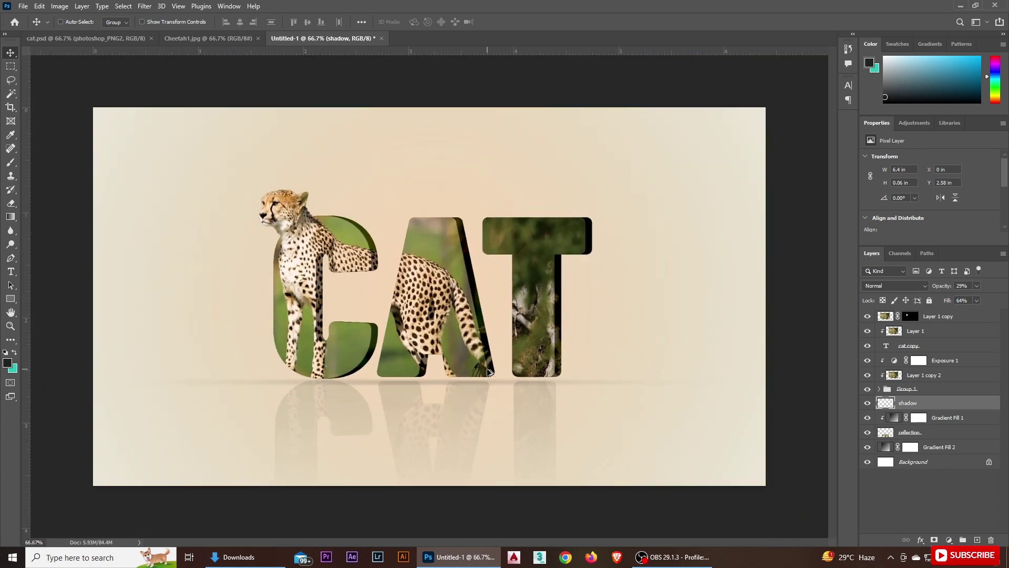
key("Up")
key("Up")
key("Up")
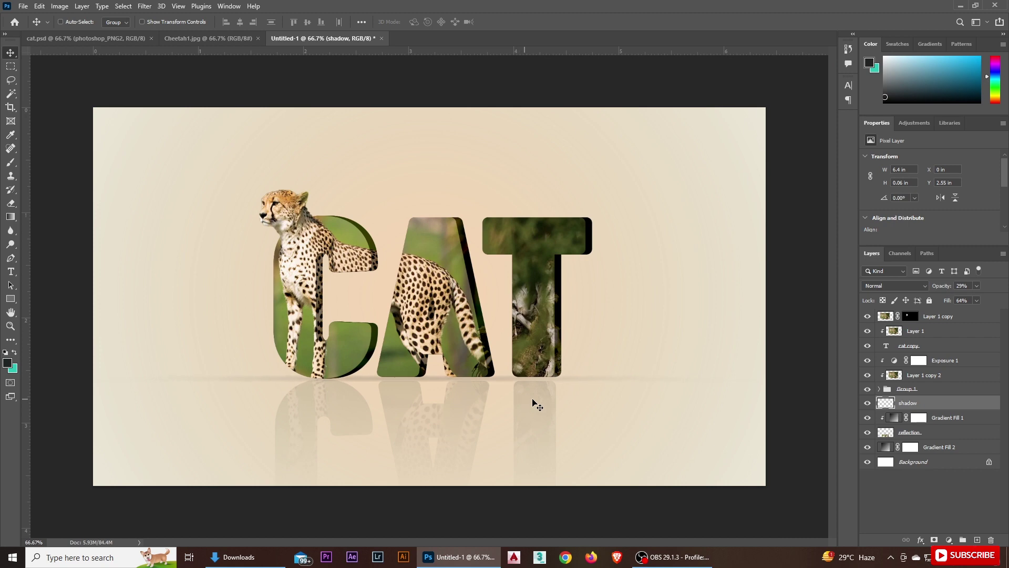
Apply a Gaussian Blur of about 1.9 pixels to the reflection layer.
left_click(917, 436)
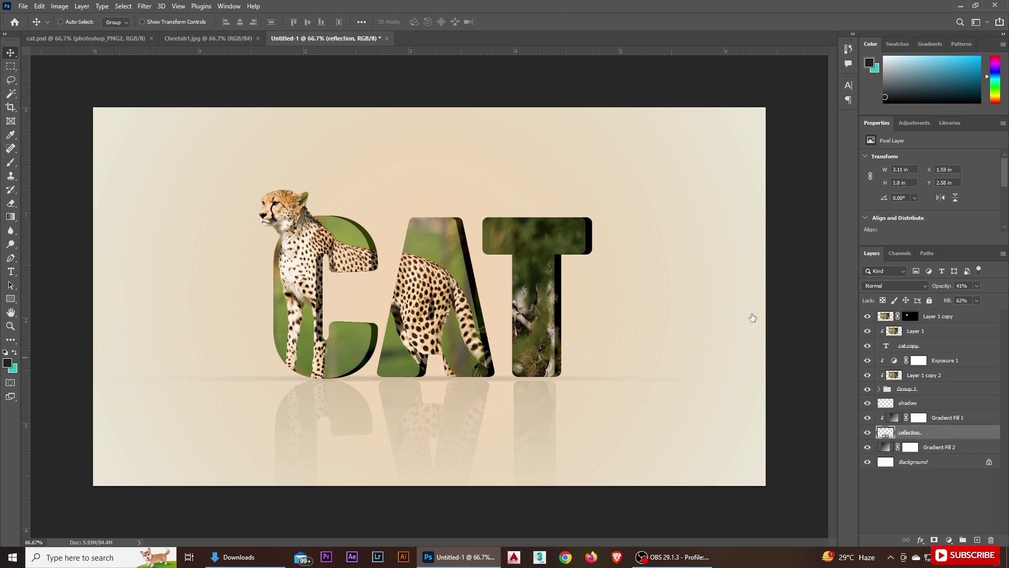
left_click(146, 8)
mouse_move(189, 141)
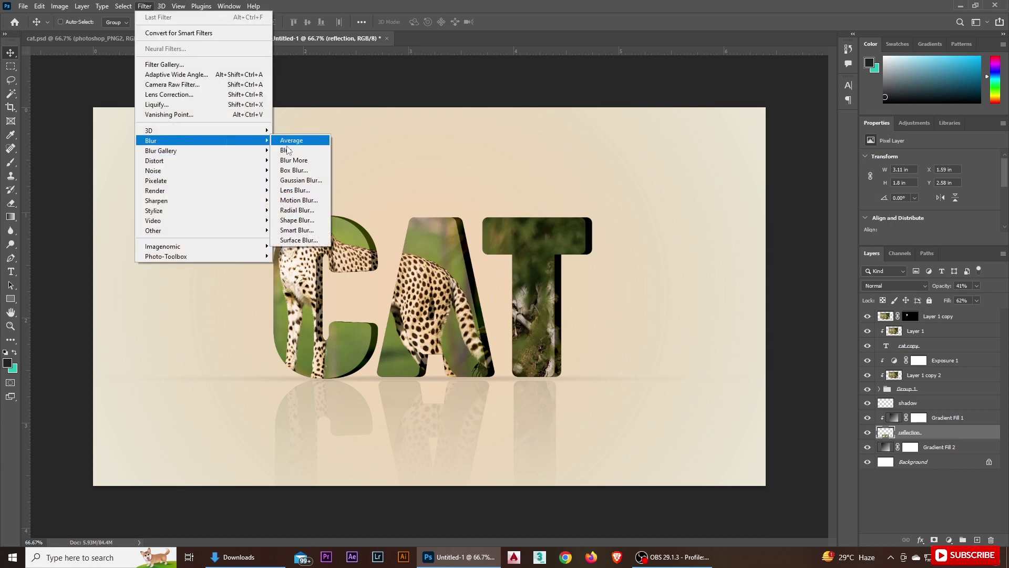
left_click(294, 181)
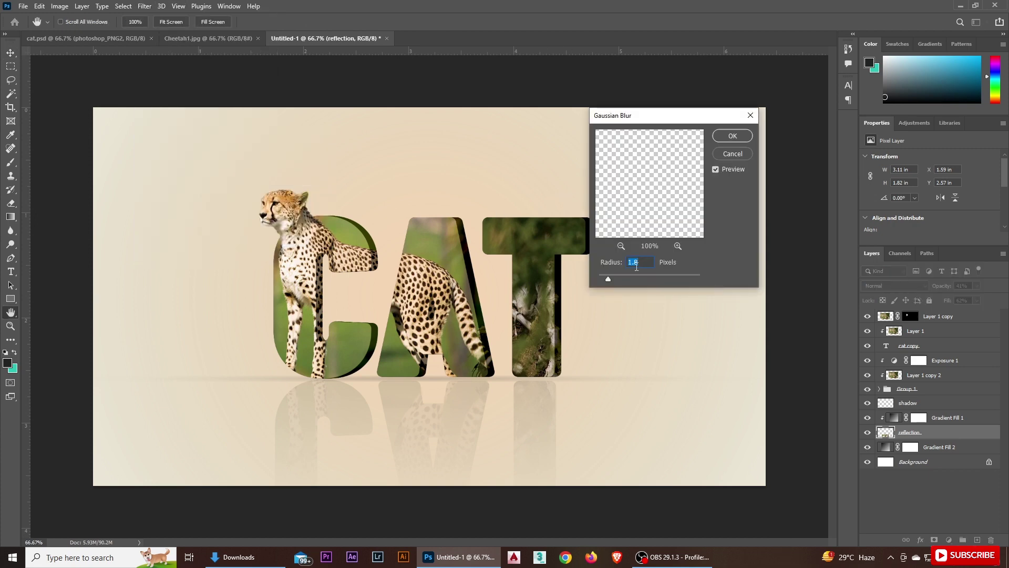
left_click_drag(608, 281, 611, 282)
Apply the blur, then reopen Gradient Fill 1's gradient and shift its midpoint right.
left_click(741, 138)
double_click(909, 417)
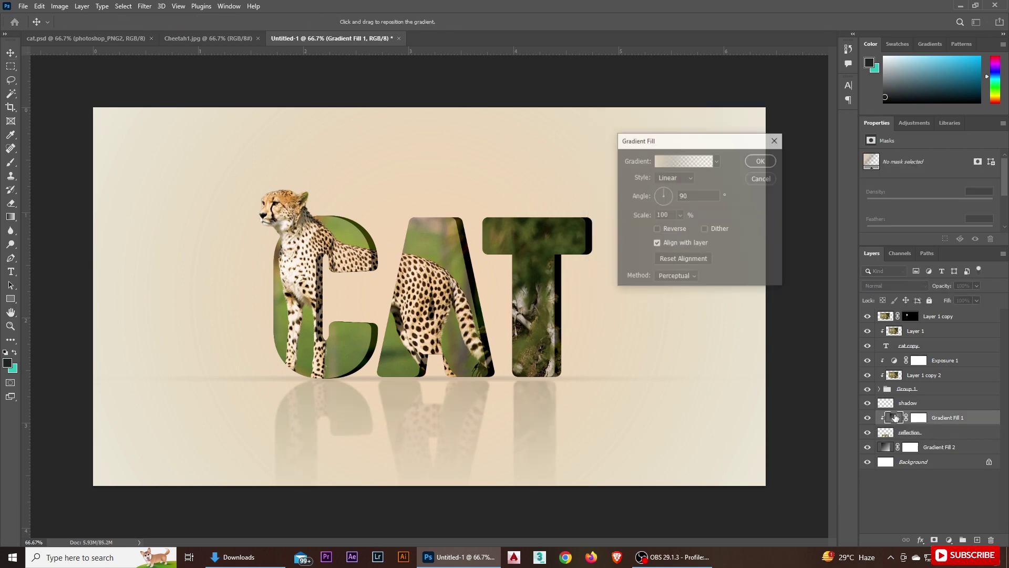
left_click(683, 161)
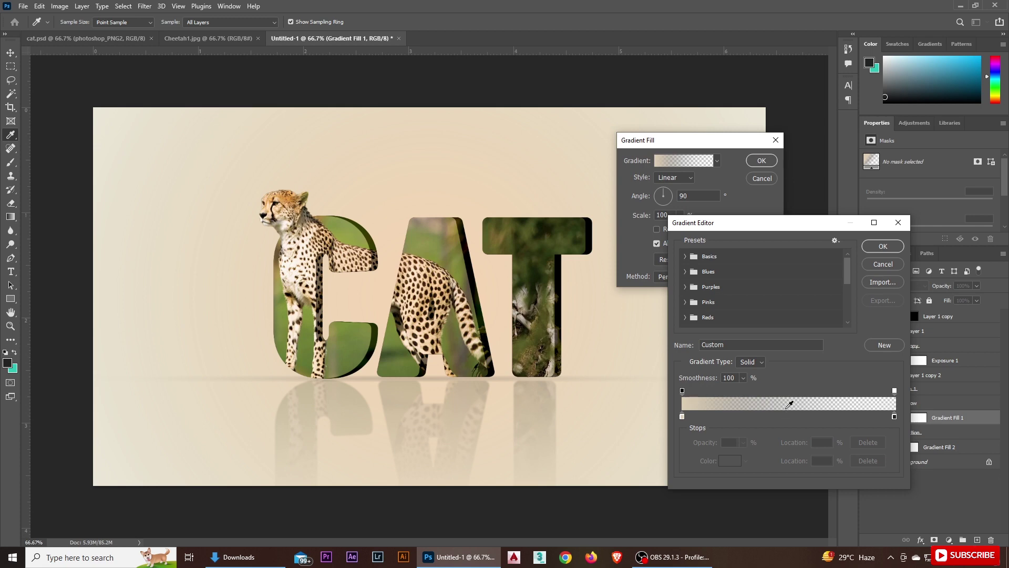
left_click(682, 416)
left_click_drag(761, 413, 844, 415)
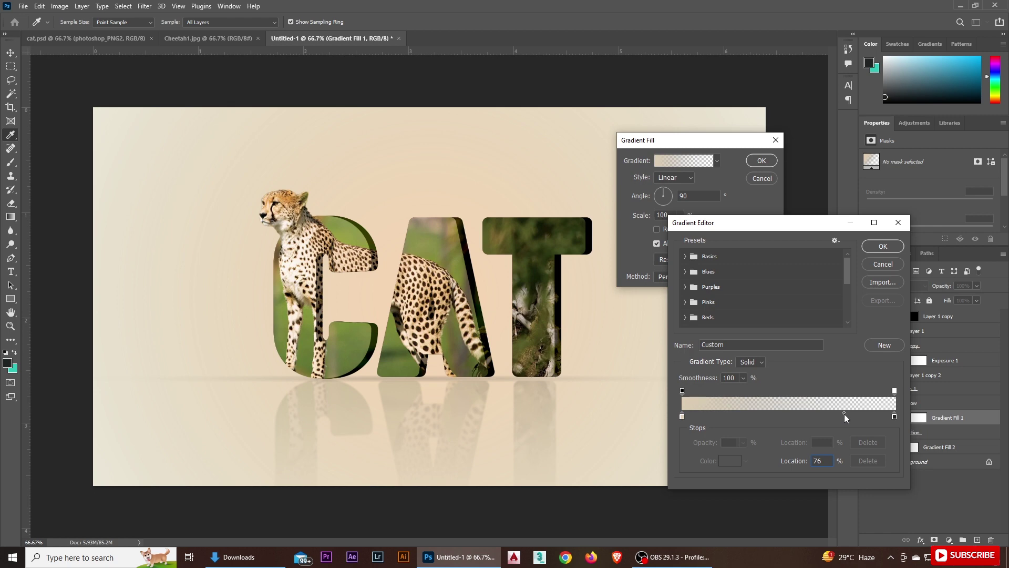
Set the fade gradient's left stop to pale cream #eae6d8 sampled from the canvas.
left_click(682, 416)
left_click(730, 461)
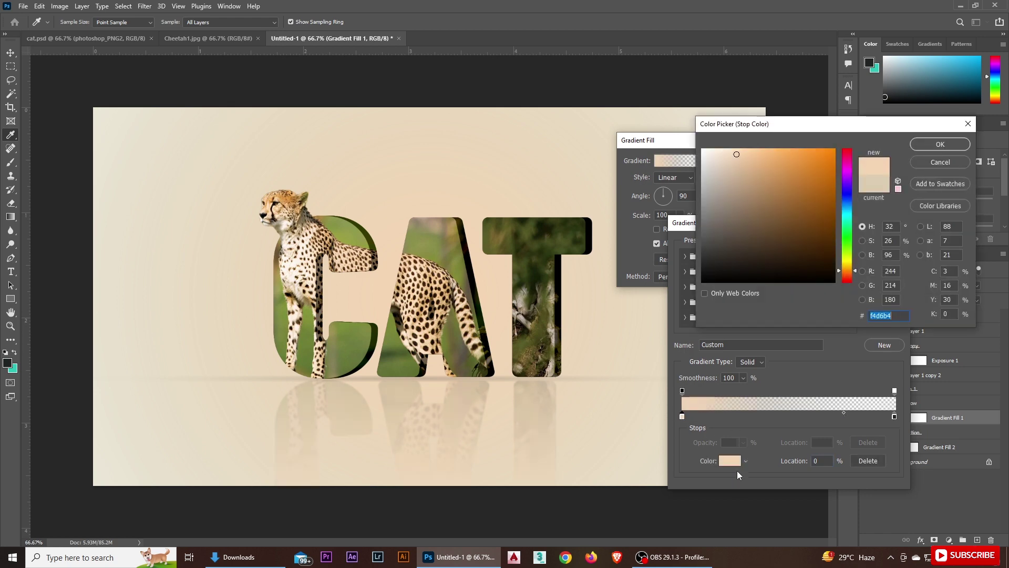
left_click(103, 315)
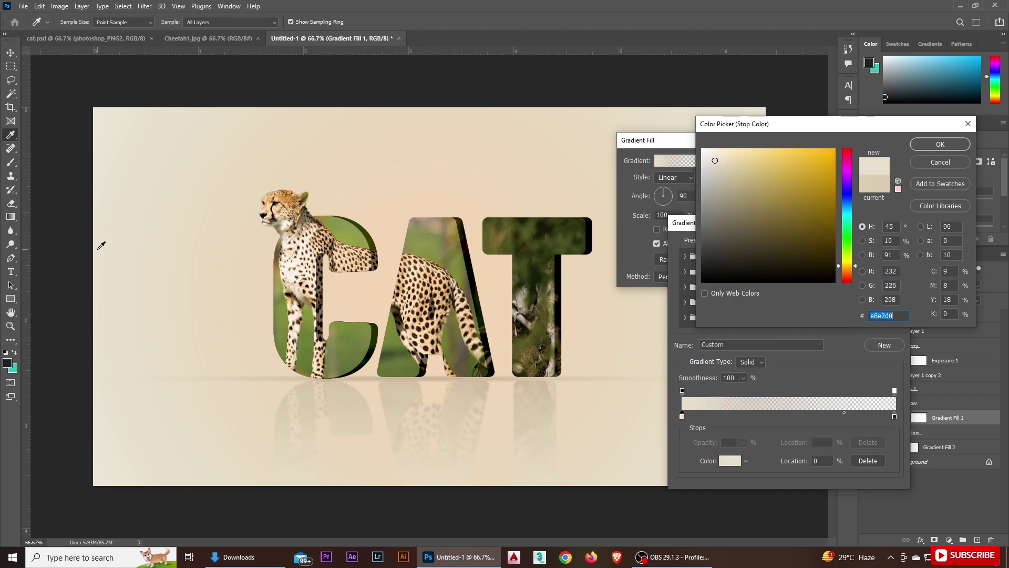
left_click(431, 107)
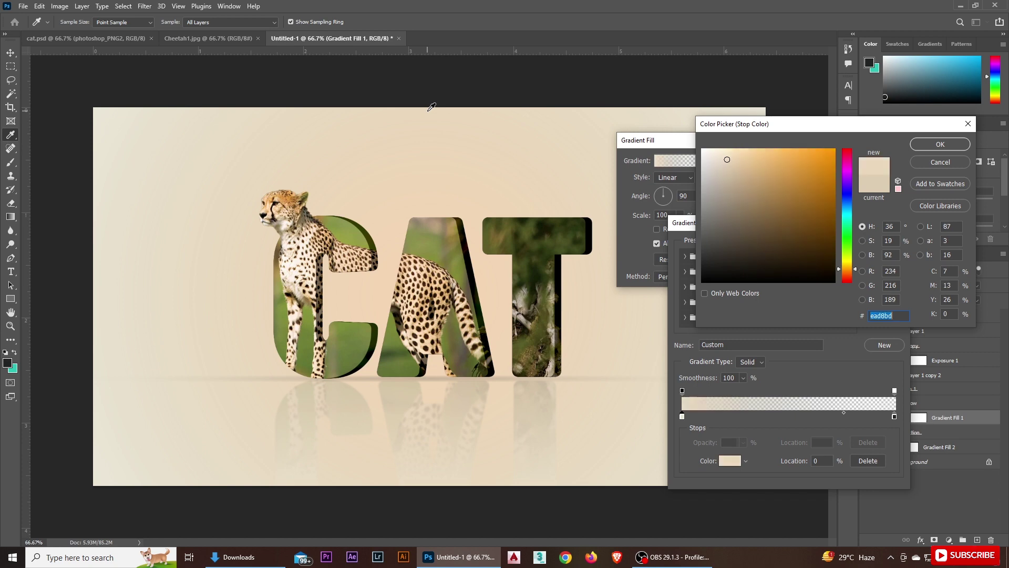
left_click(99, 111)
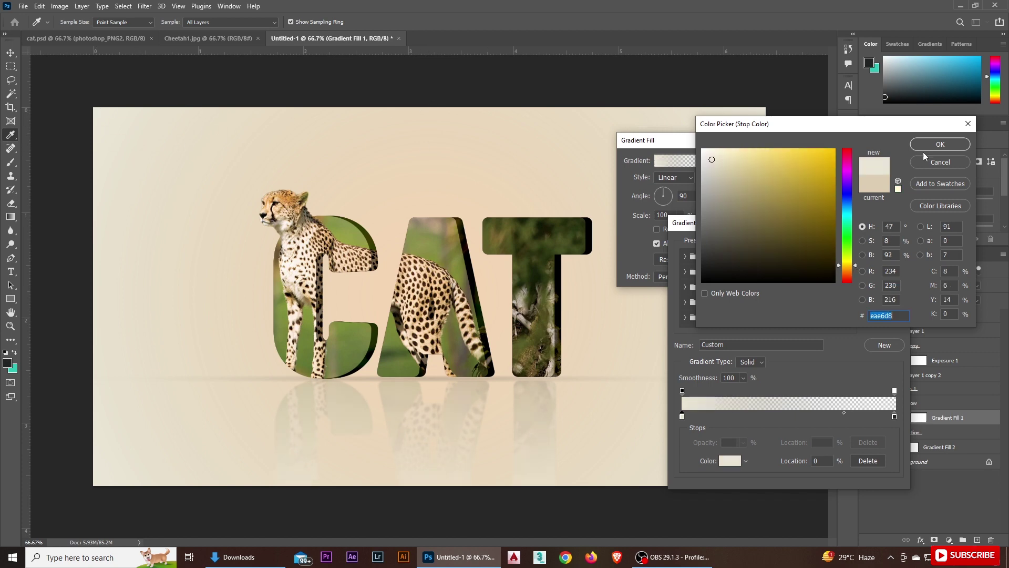
left_click(935, 143)
left_click(883, 248)
Apply the updated fade gradient and set the reflection to 65% opacity and 47% fill.
left_click(762, 161)
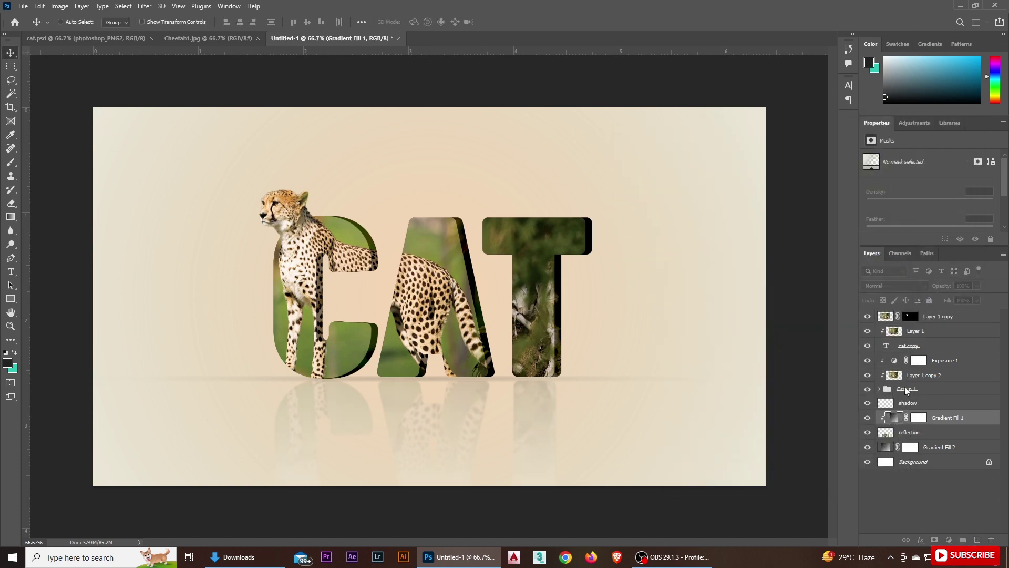
left_click(918, 434)
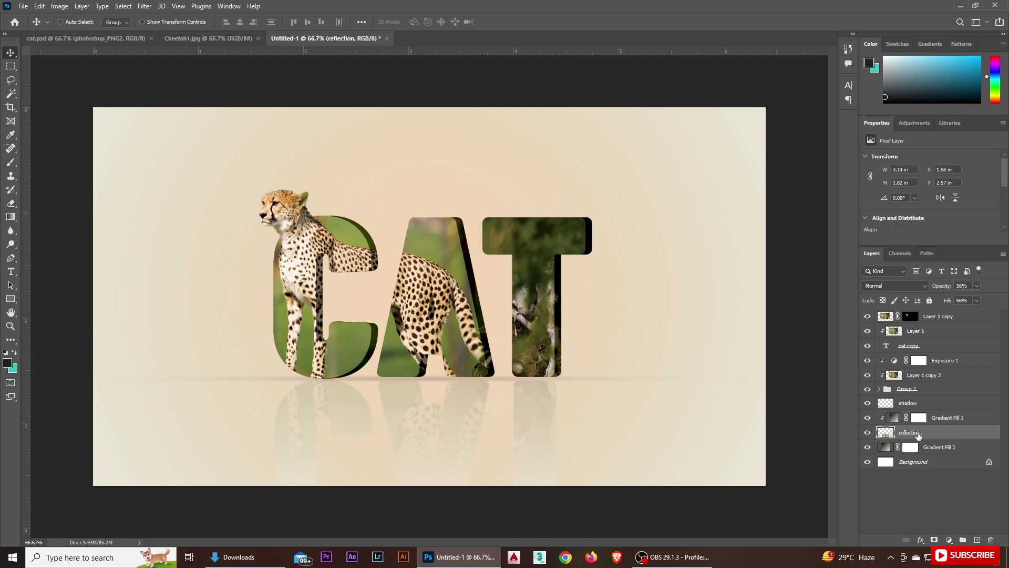
left_click_drag(945, 289, 925, 289)
left_click_drag(944, 301, 937, 303)
Transform the shadow into a narrower, thinner band about 4.8 inches wide beneath the letters.
left_click(915, 431)
key("ctrl+t")
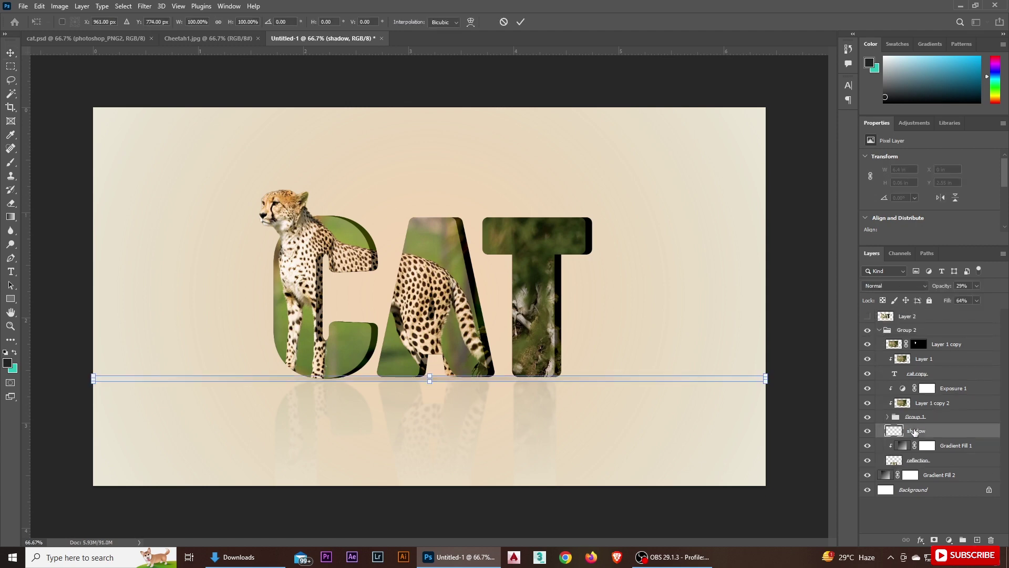
left_click_drag(767, 378, 586, 384)
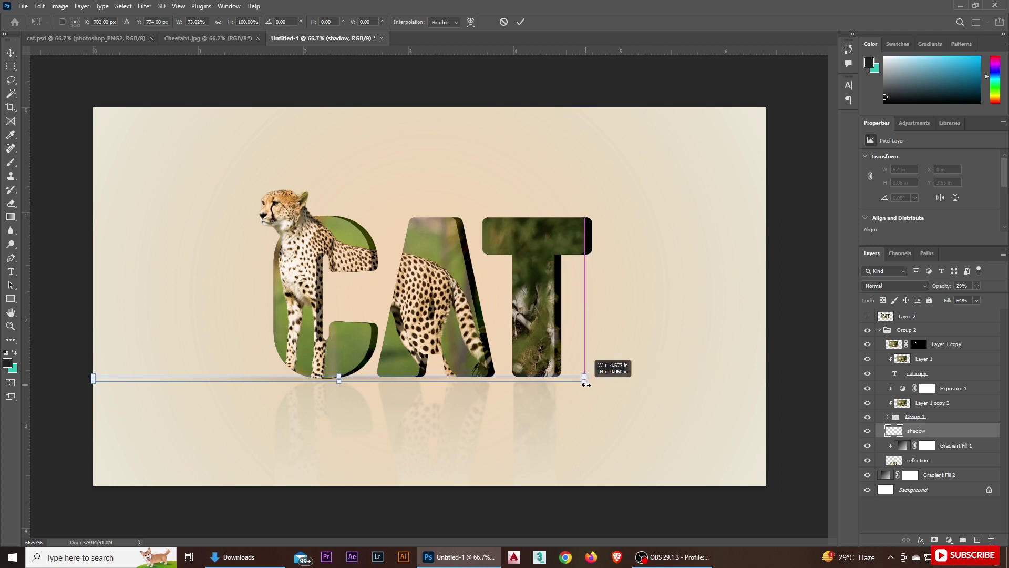
left_click_drag(93, 378, 268, 387)
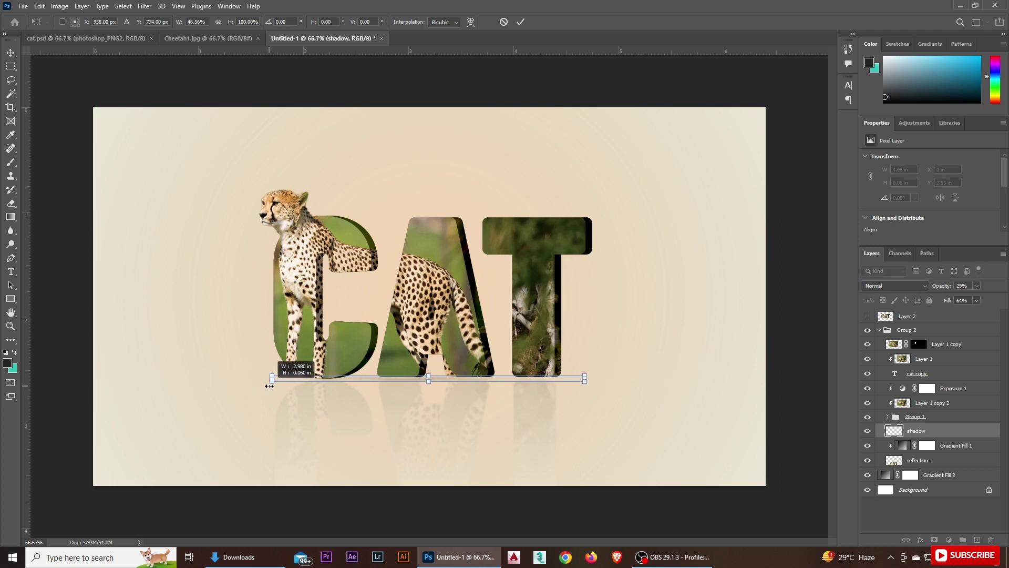
key("Escape")
key("ctrl+t")
left_click_drag(429, 374, 428, 377)
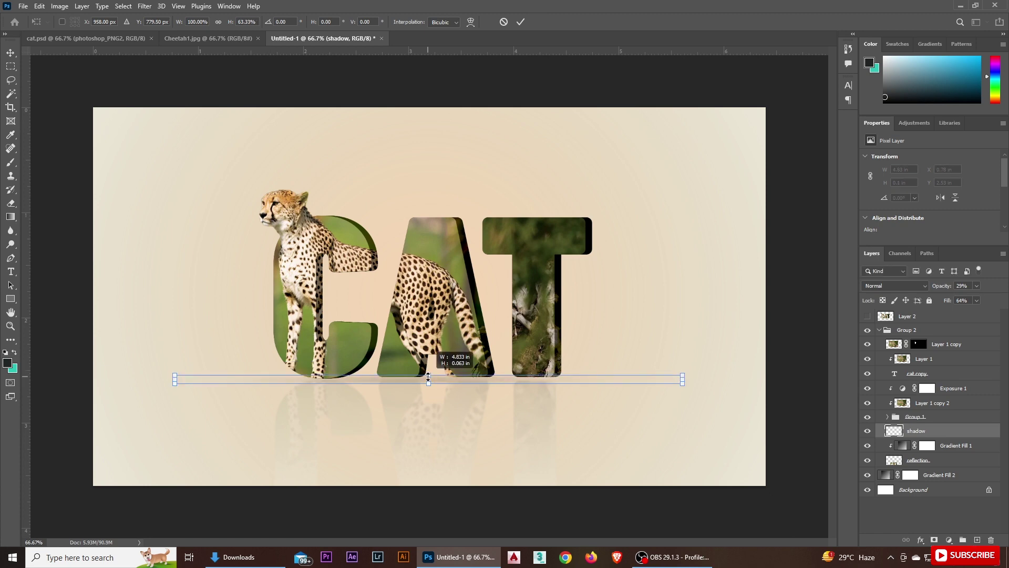
left_click(521, 23)
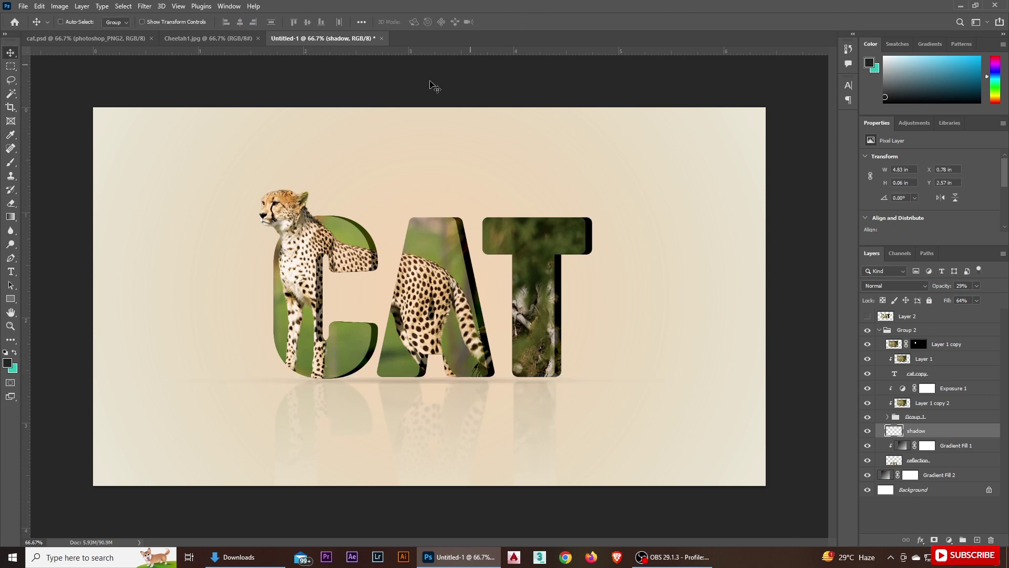